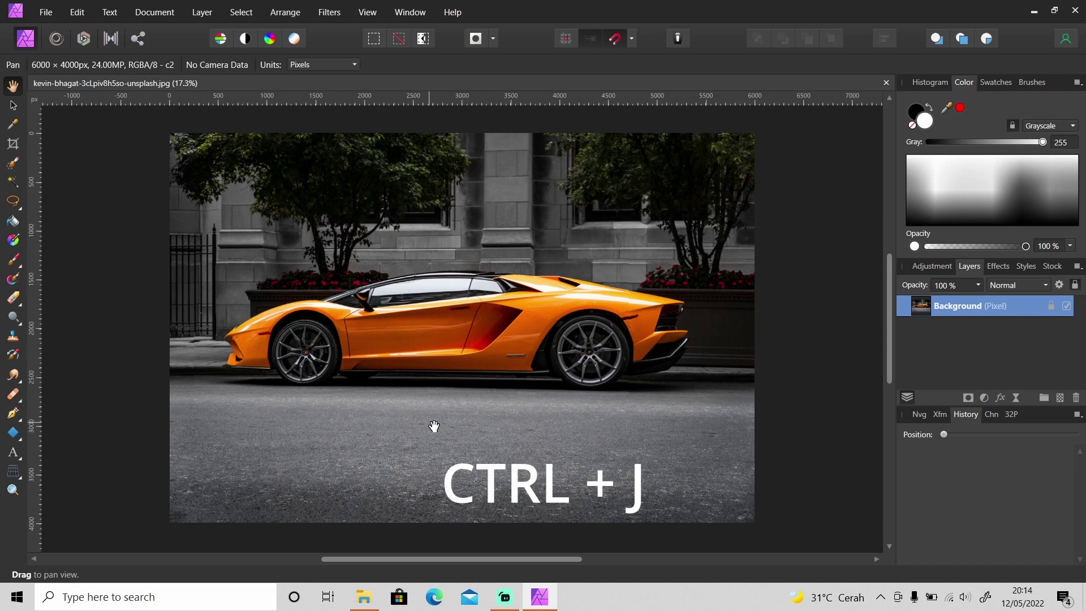
Duplicate the photo layer, rename the original 'Backup' and hide it, and name the top copy 'Car'
key("ctrl+j")
key("ctrl+j")
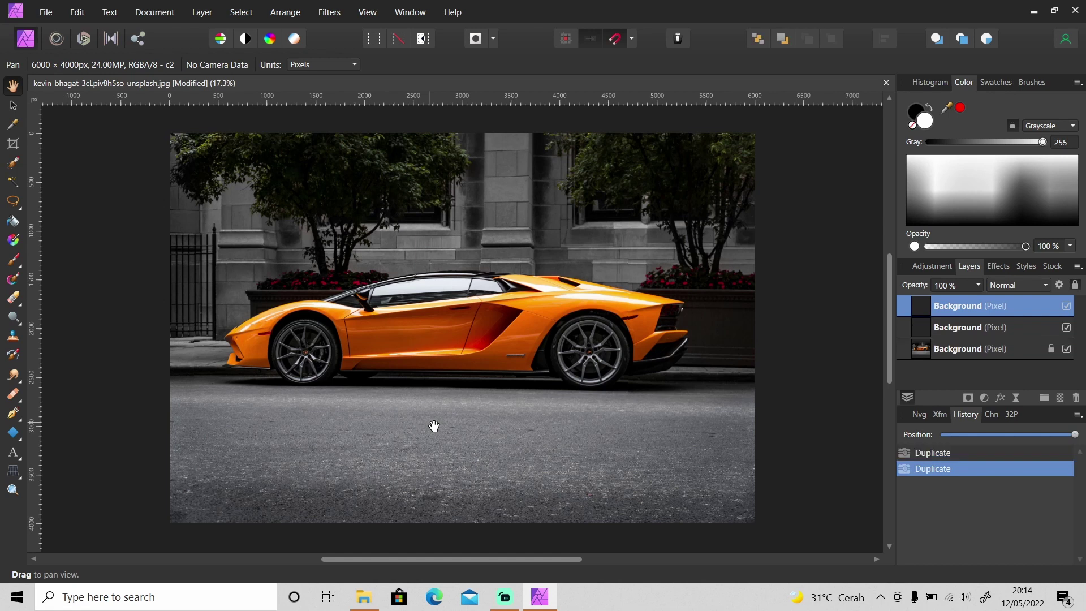
left_click(961, 348)
left_click(961, 349)
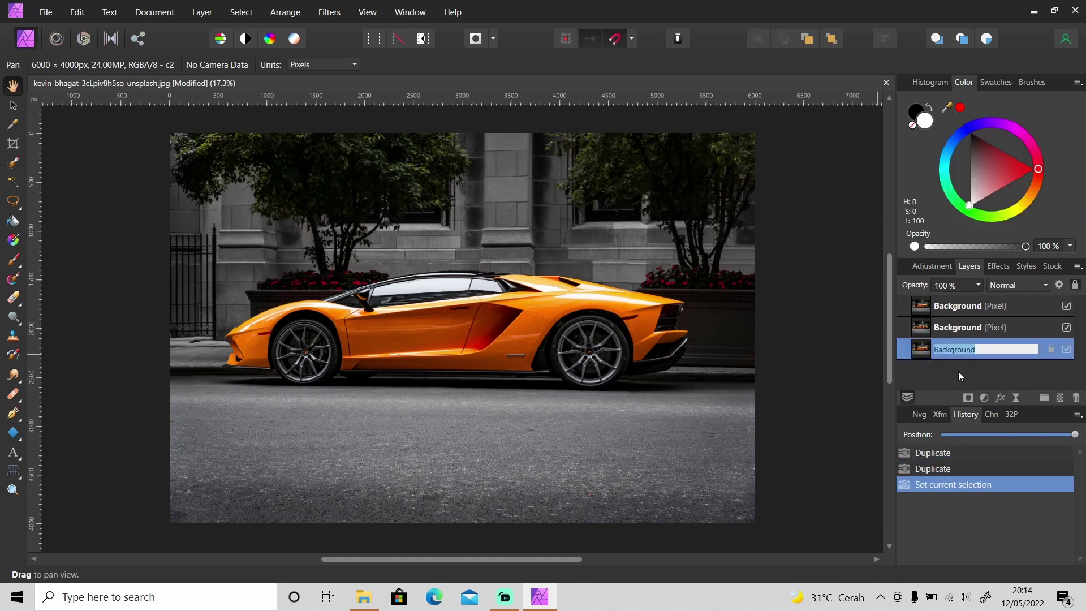
type("Backup")
key("Return")
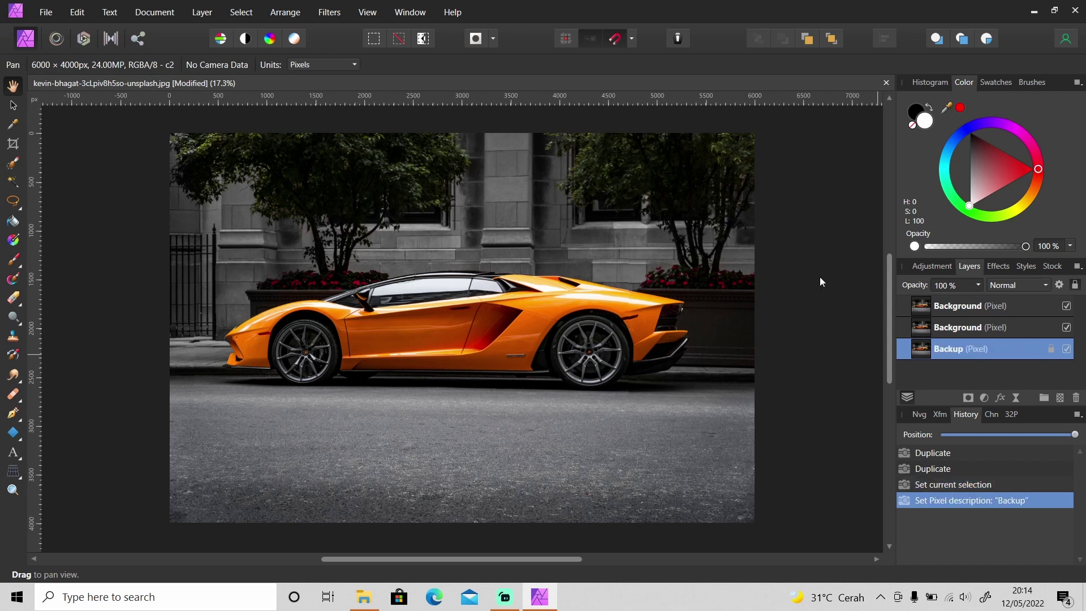
left_click(1067, 349)
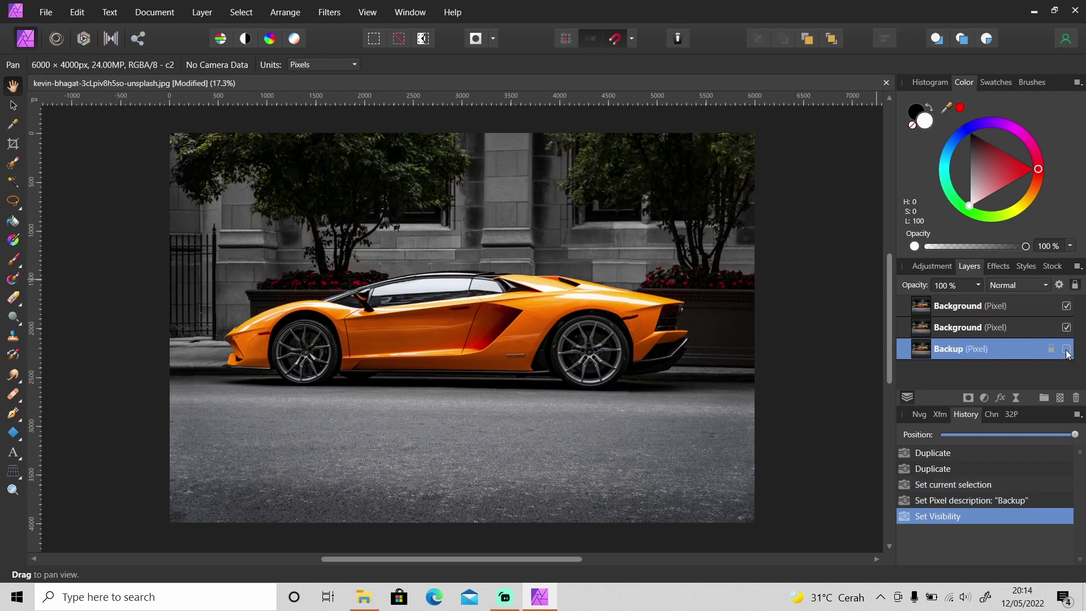
left_click(994, 329)
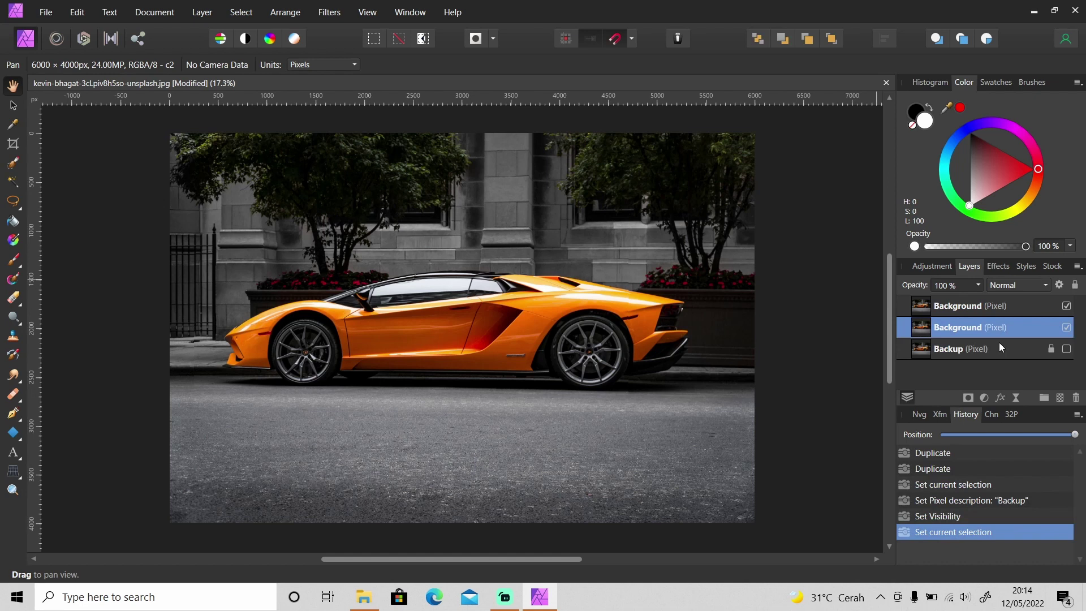
double_click(977, 306)
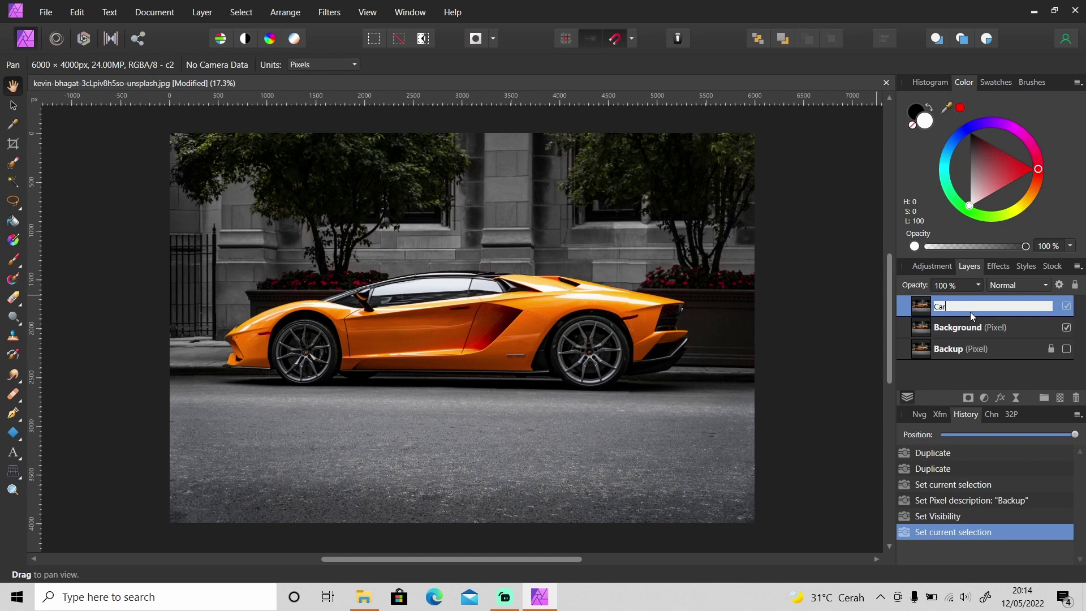
key("Return")
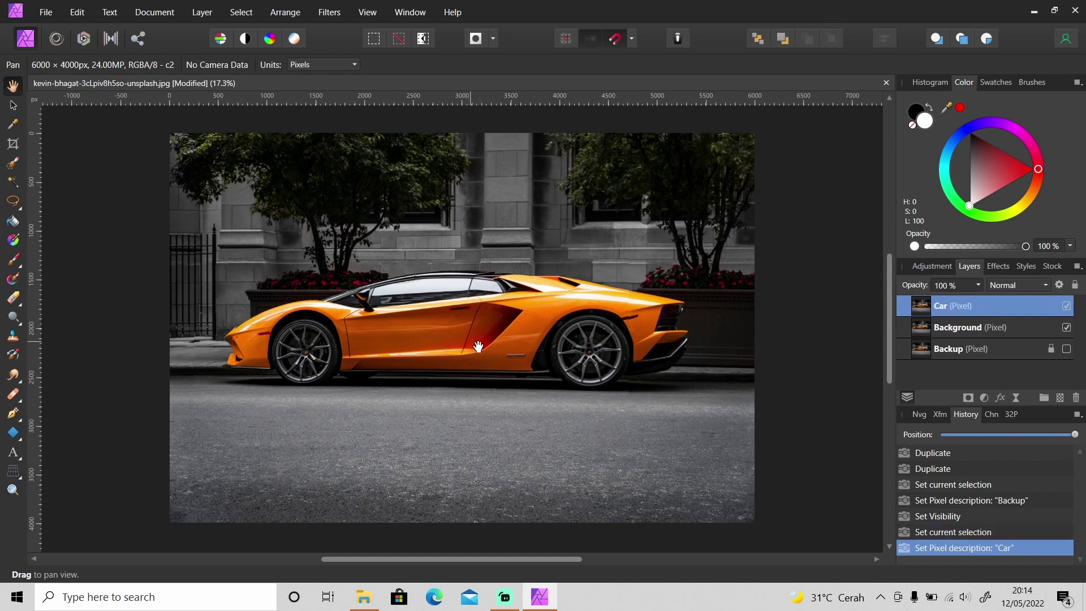
Zoom in on the car's rear and set the Freehand Selection tool to polygonal mode
key("z")
left_click(461, 328)
left_click(725, 318)
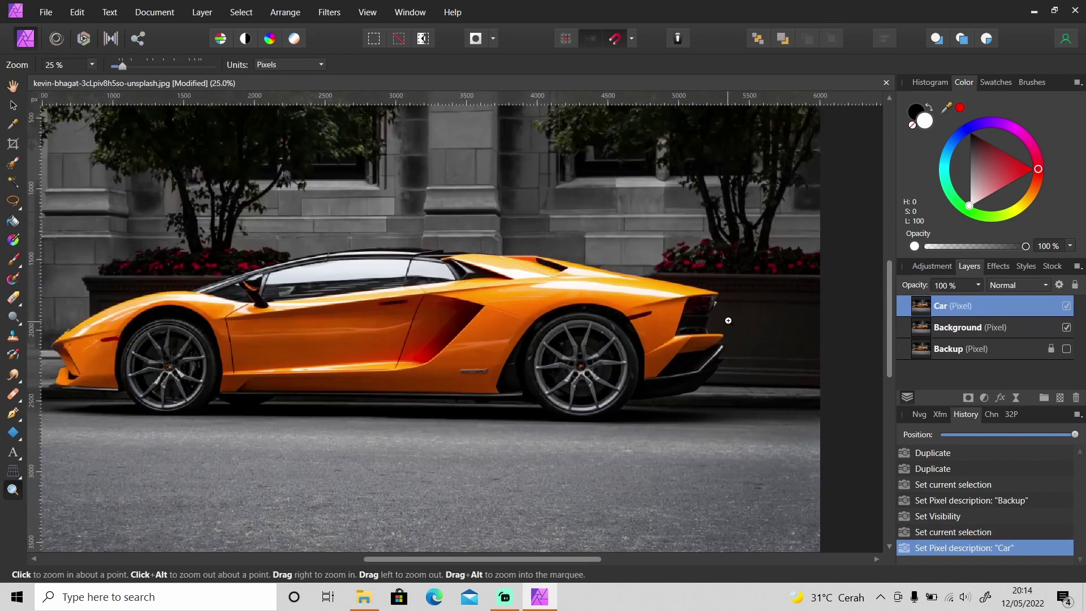
left_click(721, 334)
key("l")
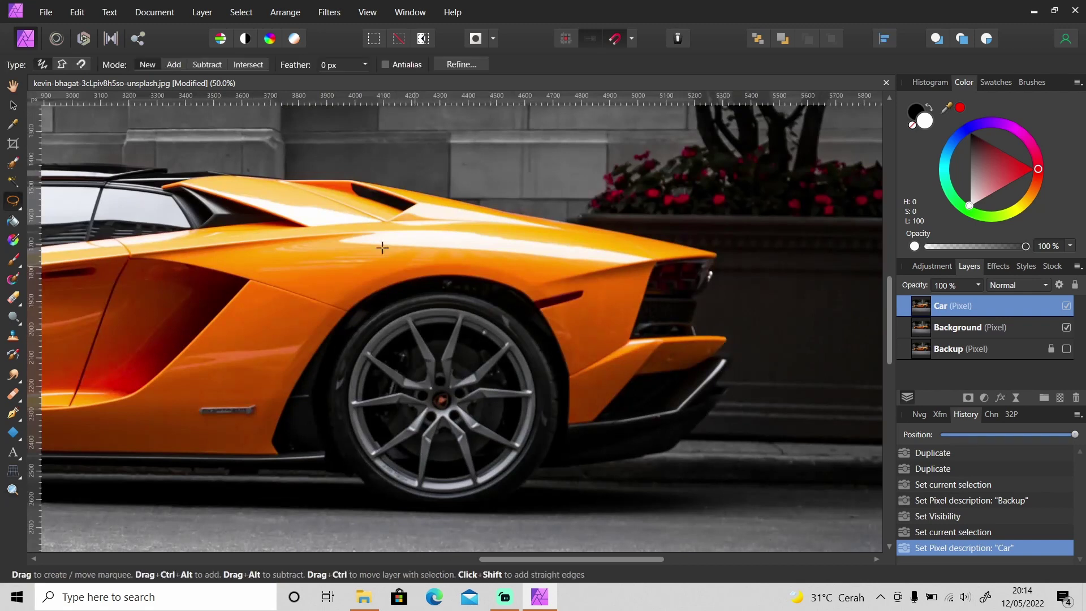
left_click(60, 68)
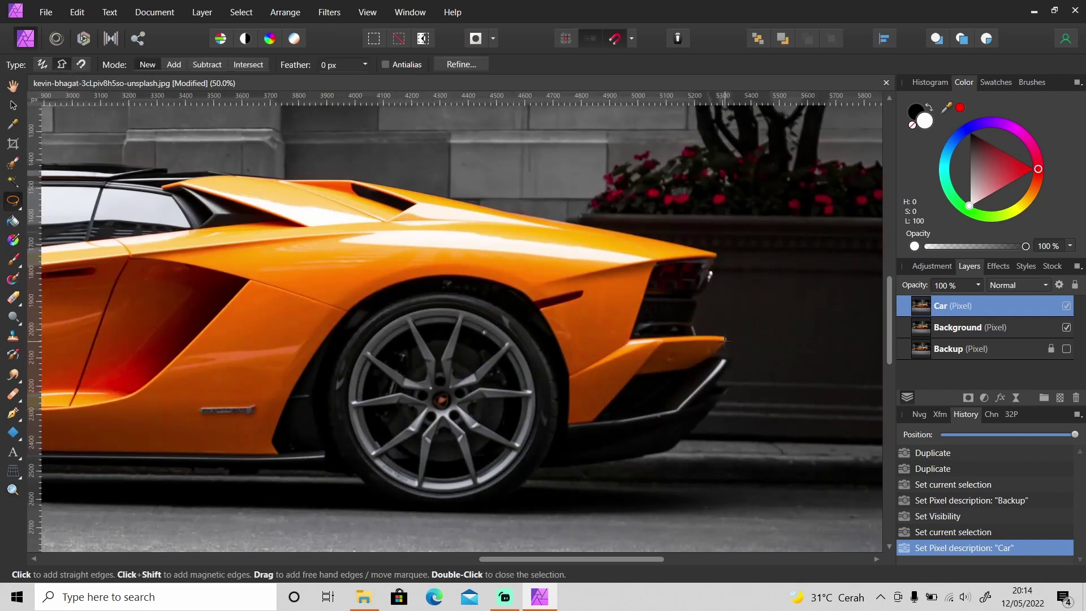
Trace a closed polygonal selection around the car's bumper, roofline, body and wheels
left_click(724, 342)
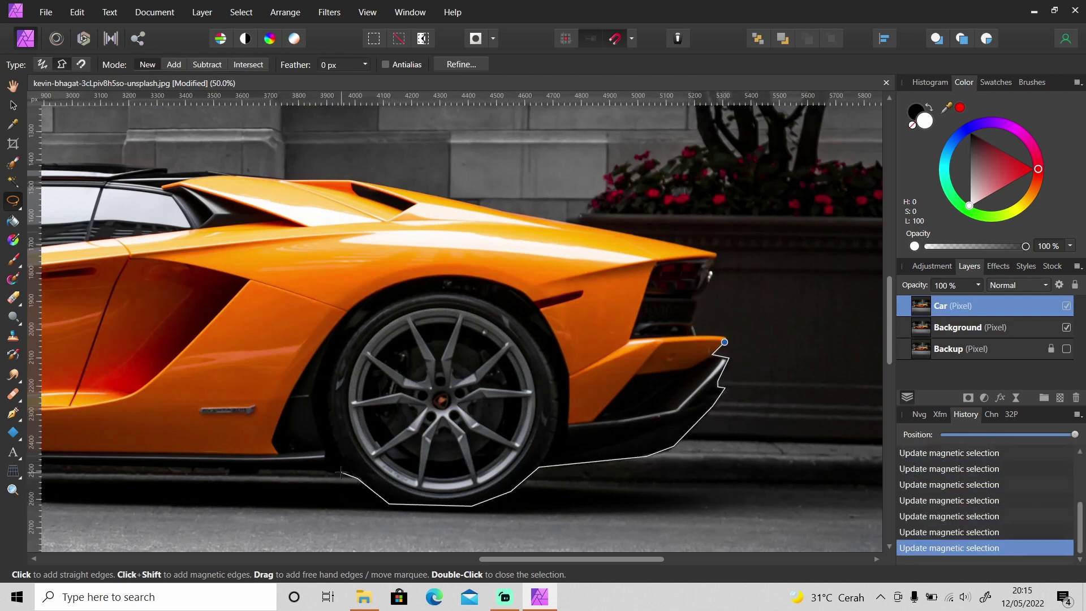
scroll(342, 473, "left", 5)
scroll(333, 498, "left", 4)
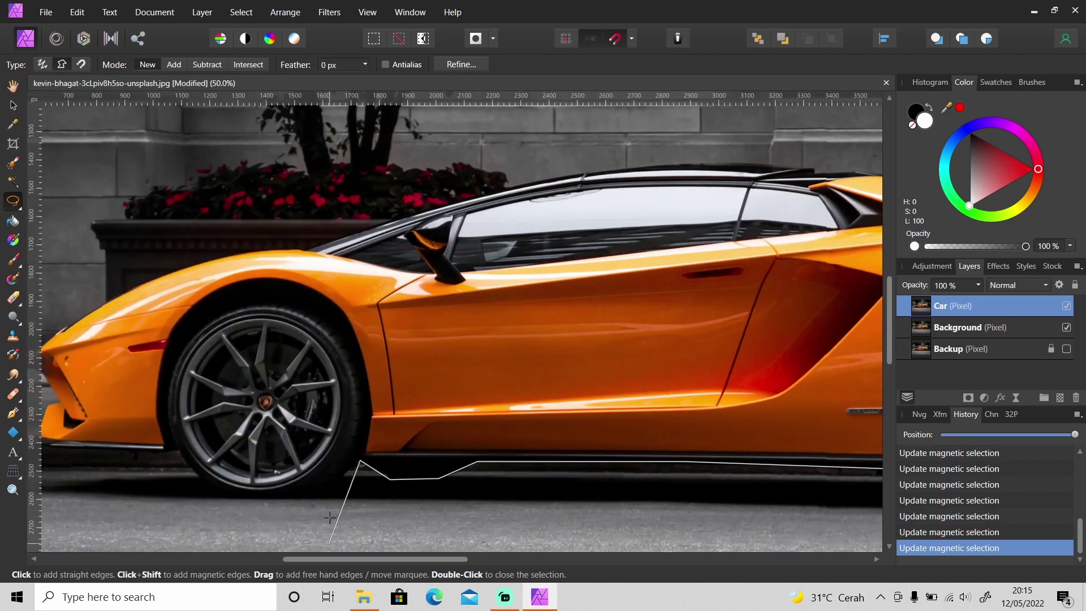
scroll(237, 452, "left", 3)
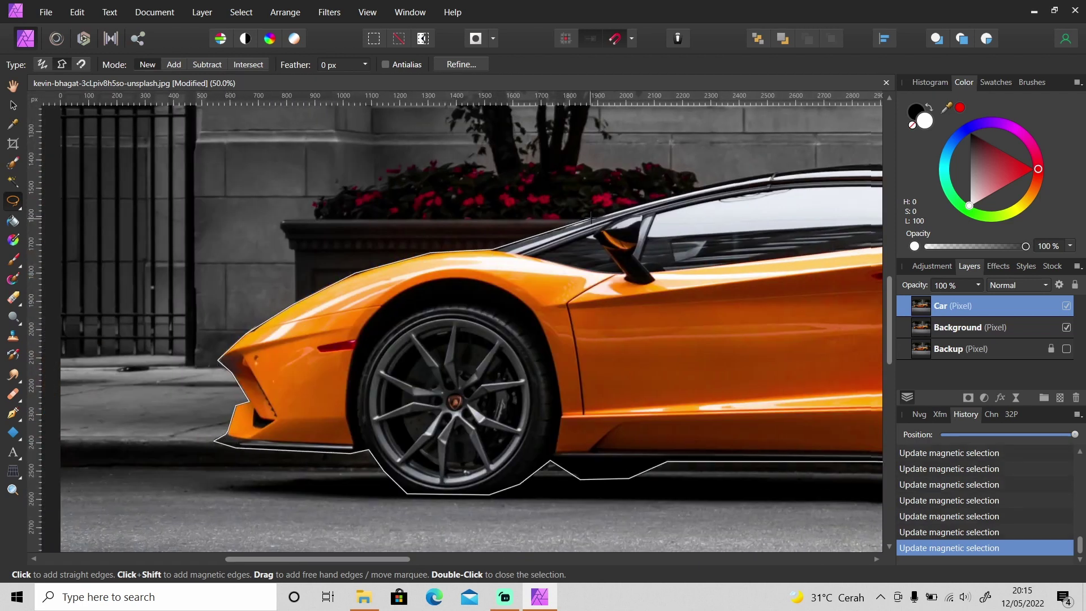
scroll(501, 157, "right", 4)
left_click(446, 184)
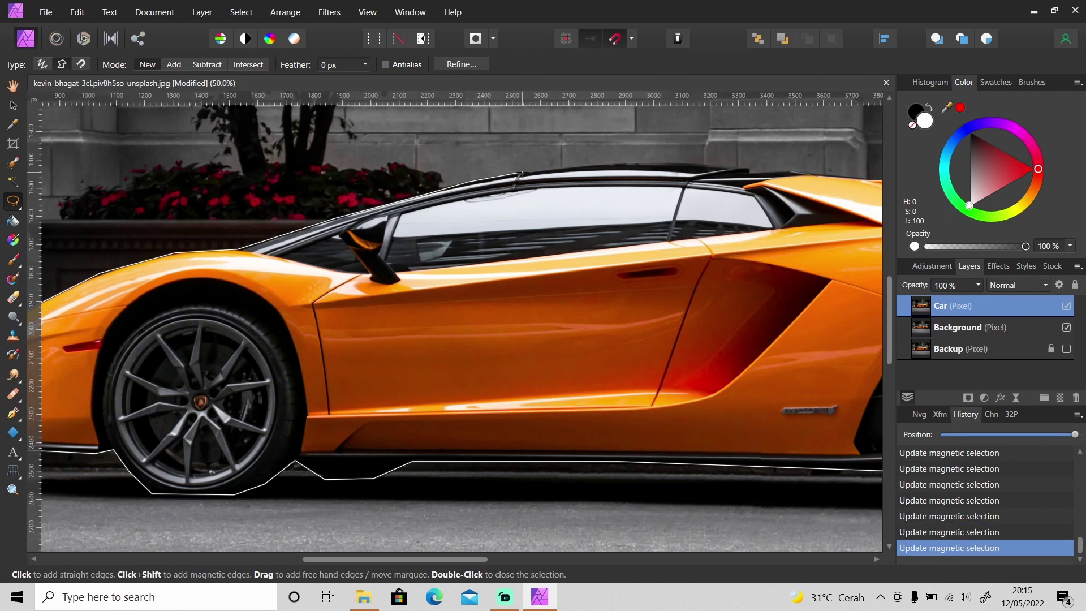
scroll(794, 171, "right", 8)
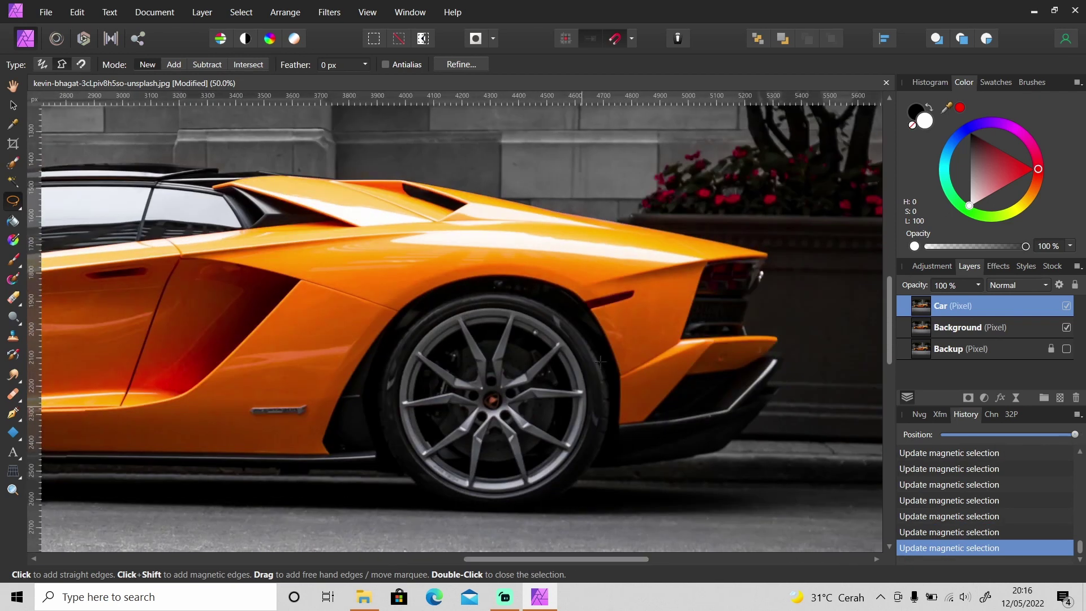
double_click(601, 361)
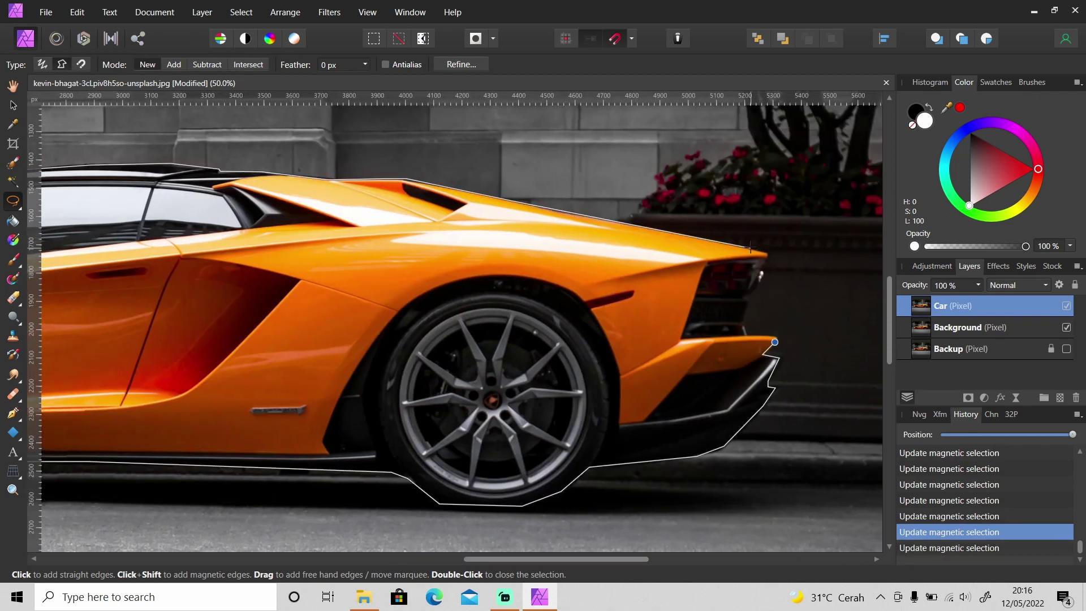
Mask the Car layer from the car selection, check the cutout, then select Background and hide Car
key("z")
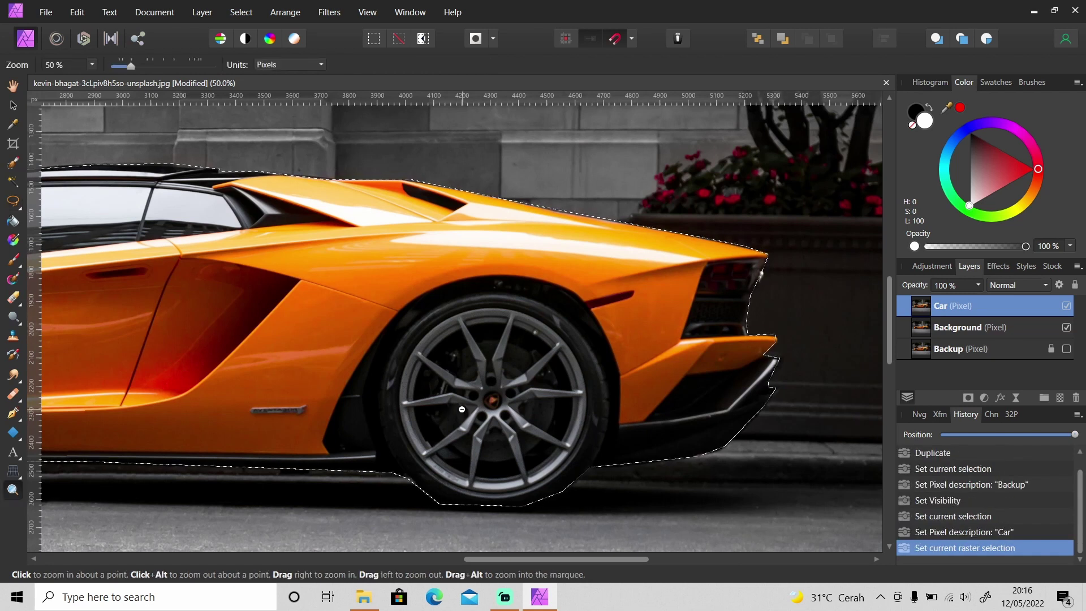
key("ctrl+minus")
left_click_drag(510, 558, 414, 560)
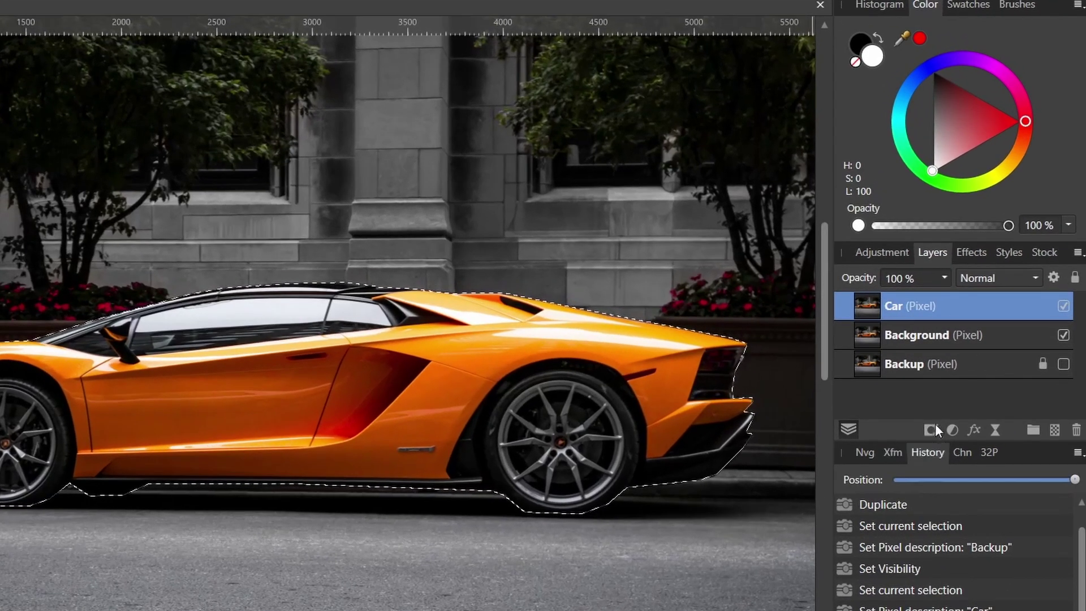
left_click(931, 429)
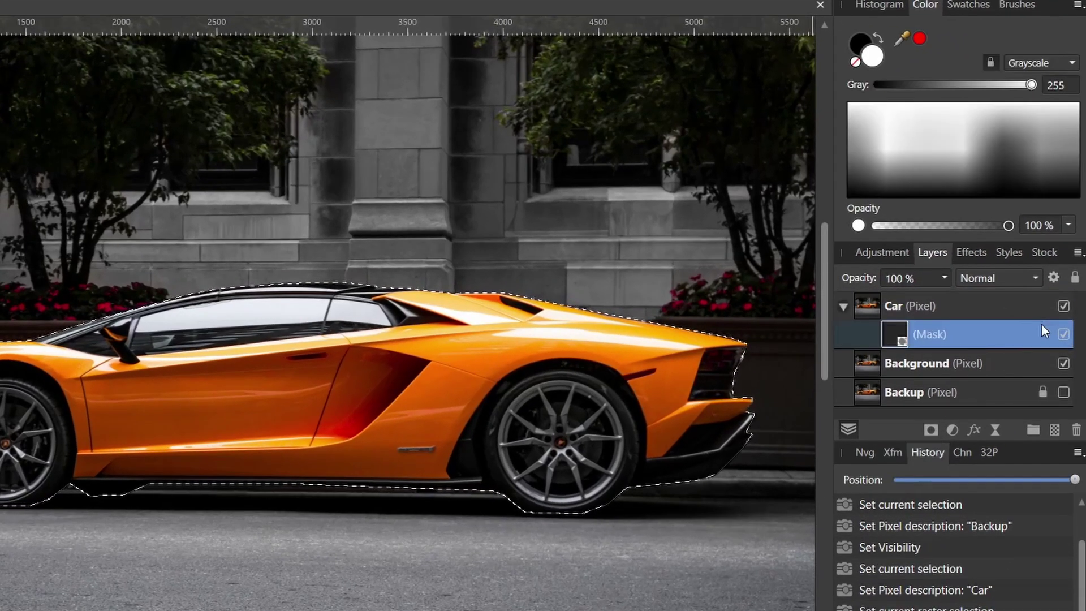
left_click(1064, 363)
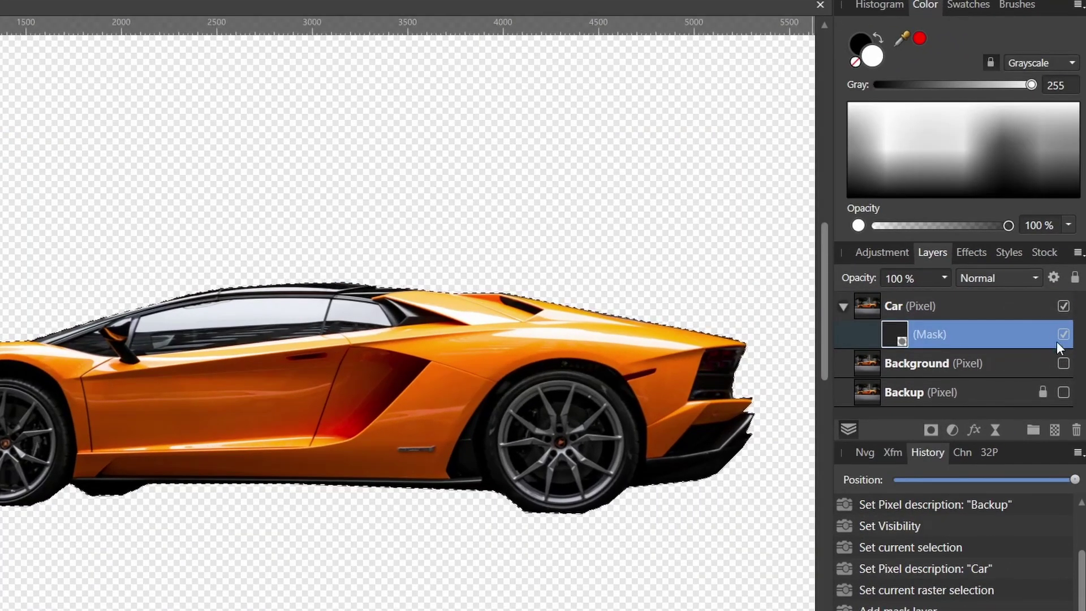
left_click(1064, 363)
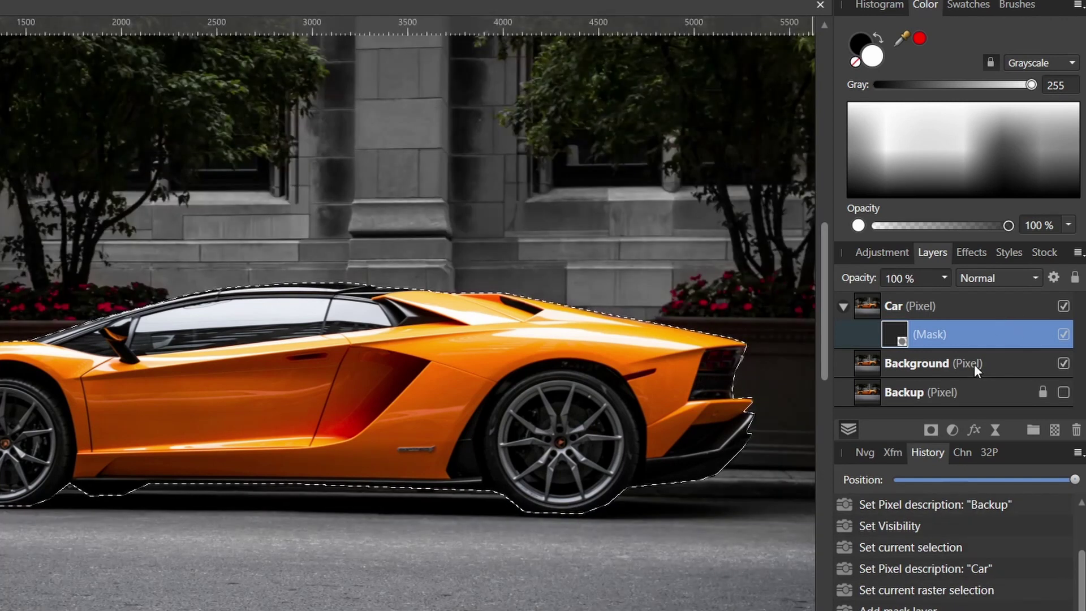
left_click(973, 362)
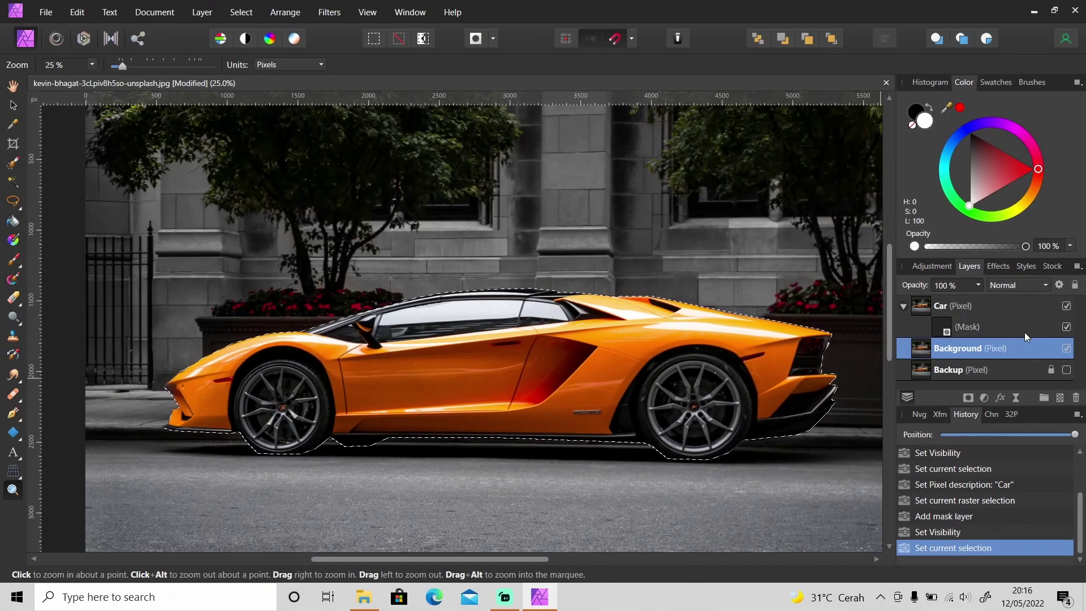
left_click(1067, 307)
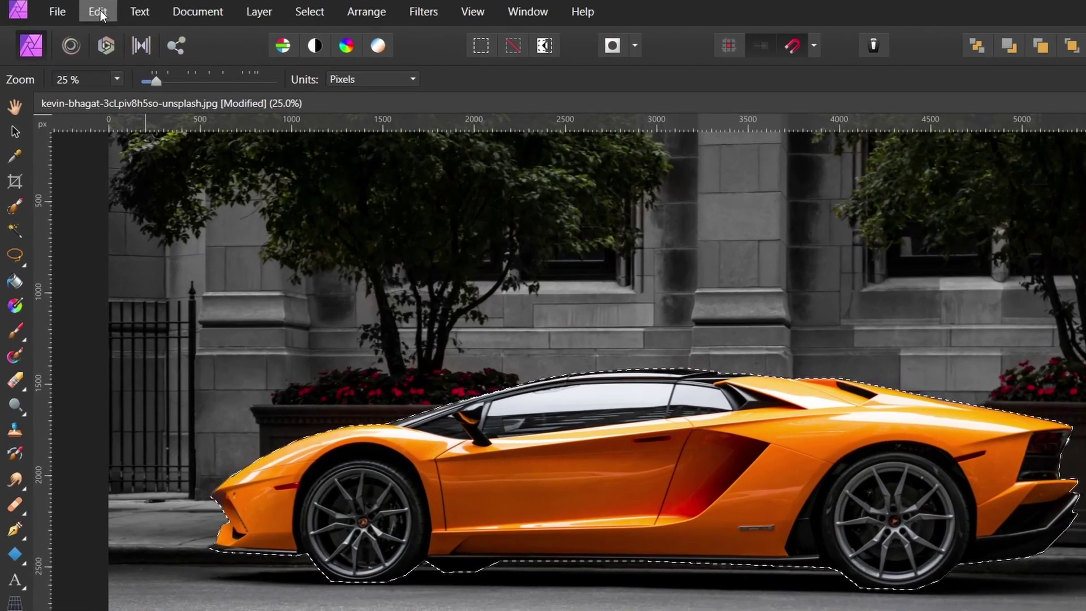
Inpaint the selected car area on the Background layer, then deselect
left_click(77, 12)
left_click(140, 324)
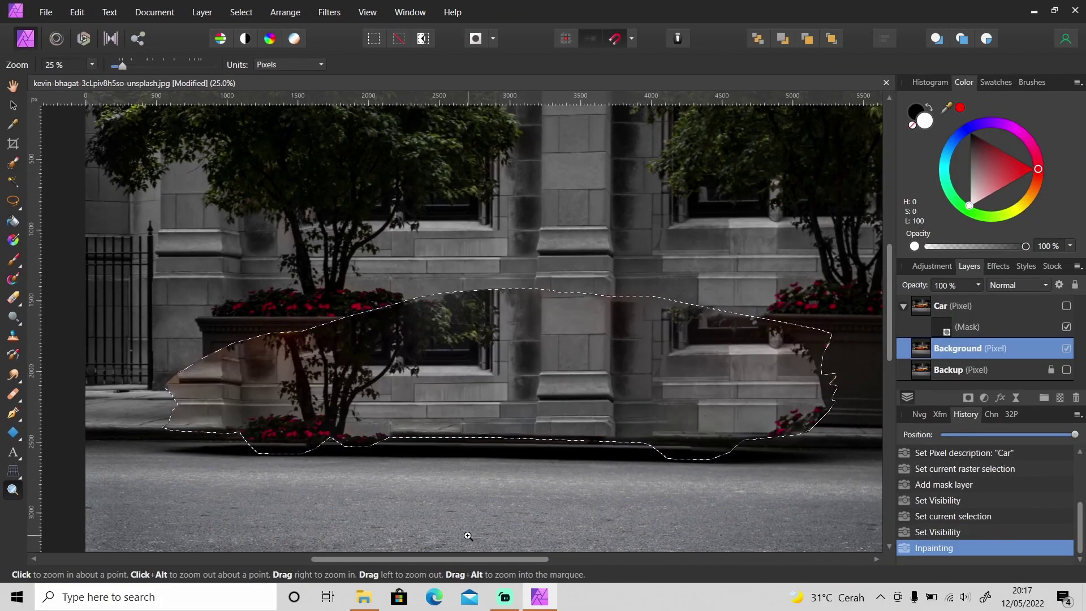
left_click(614, 479, "alt")
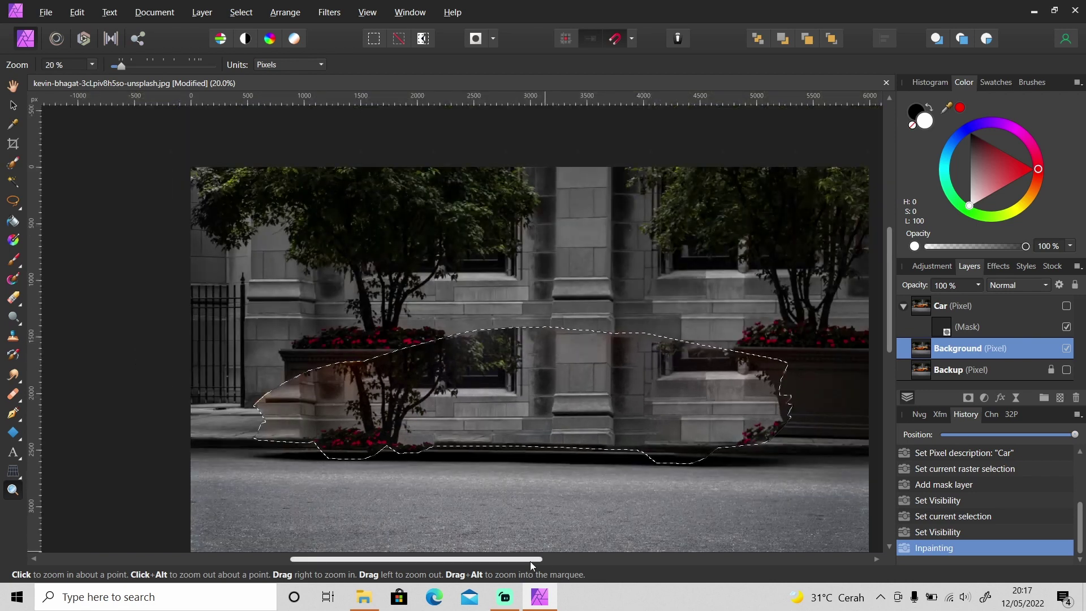
left_click_drag(530, 561, 583, 559)
left_click_drag(888, 343, 884, 365)
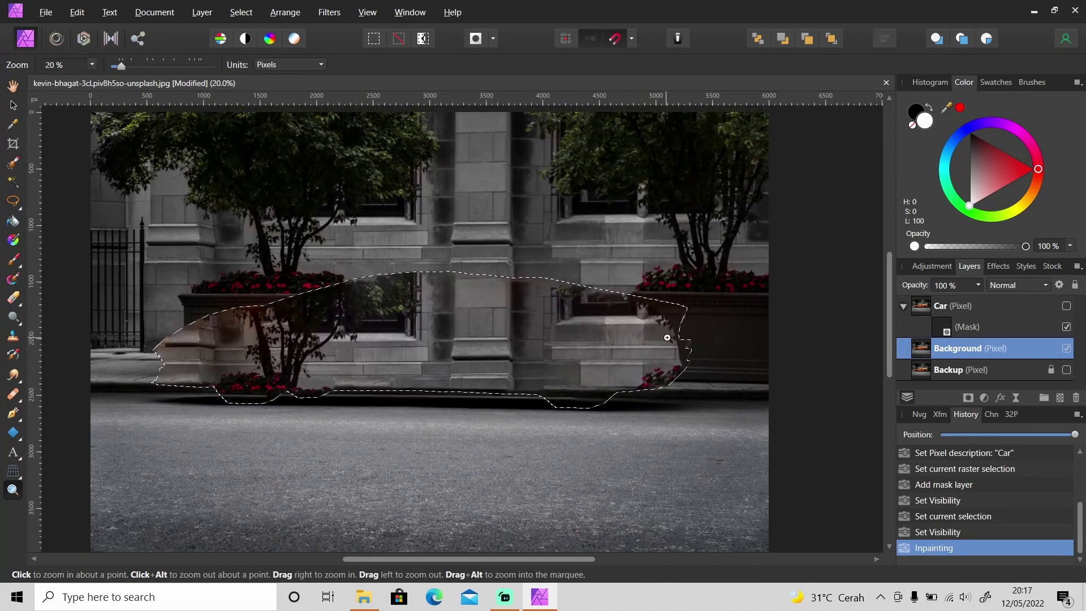
key("ctrl+d")
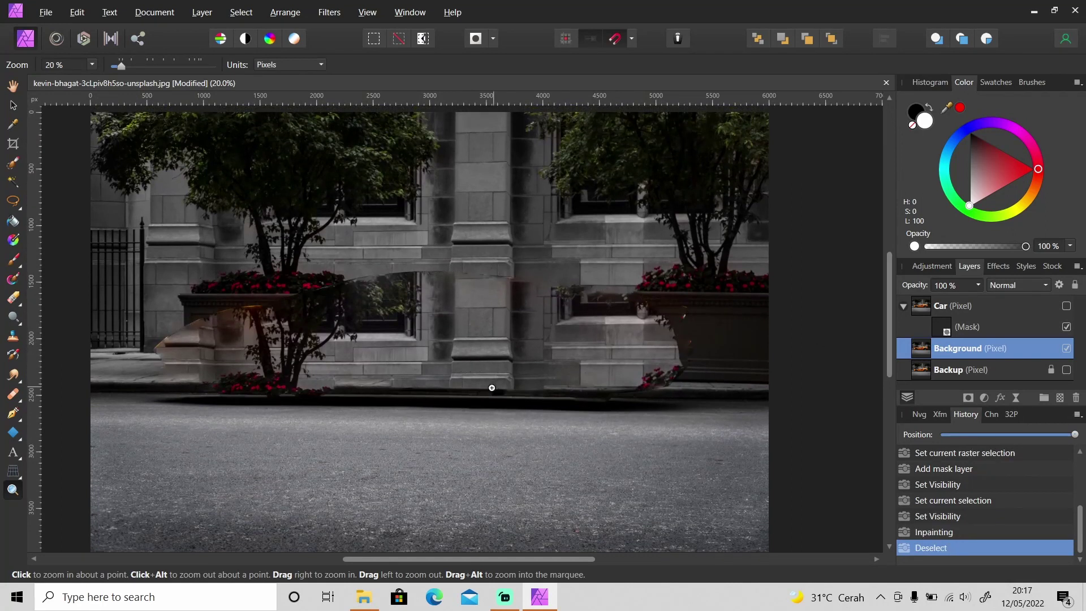
left_click(474, 417, "alt")
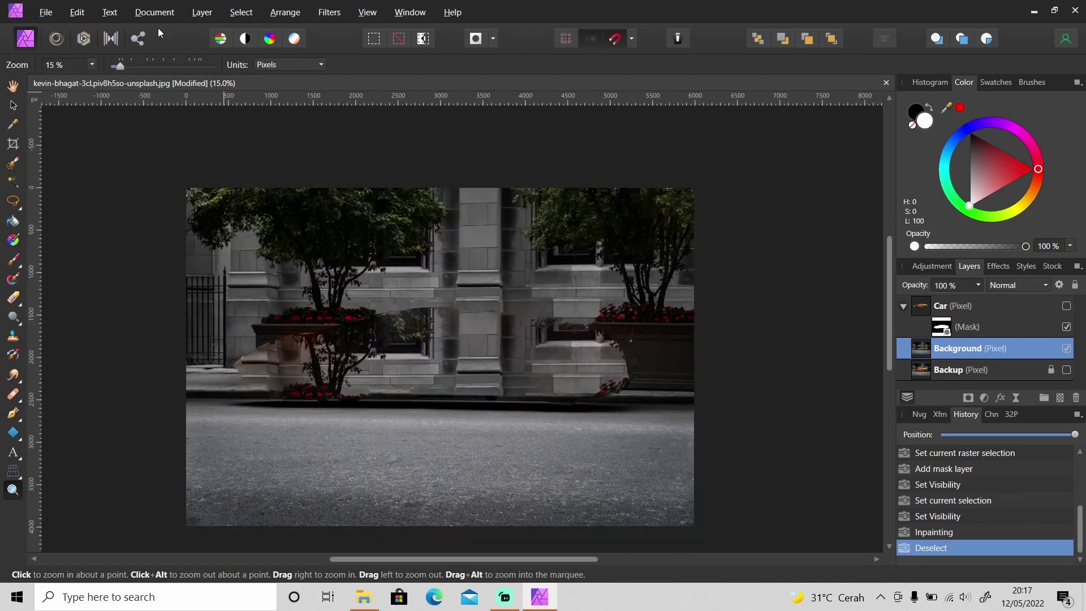
Resize the canvas to a width of 8000 px
left_click(167, 14)
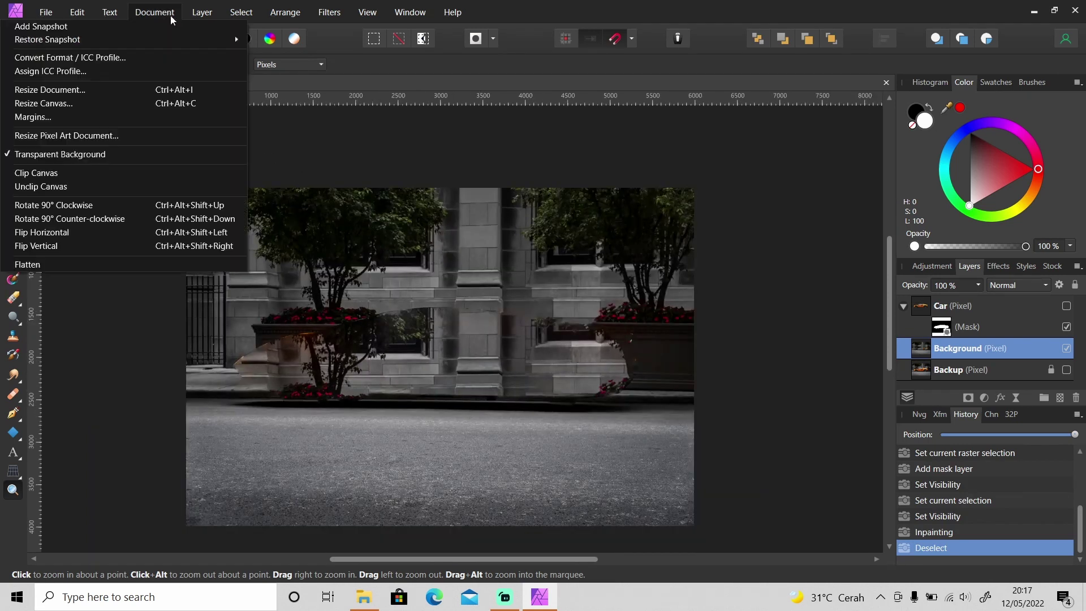
left_click(148, 103)
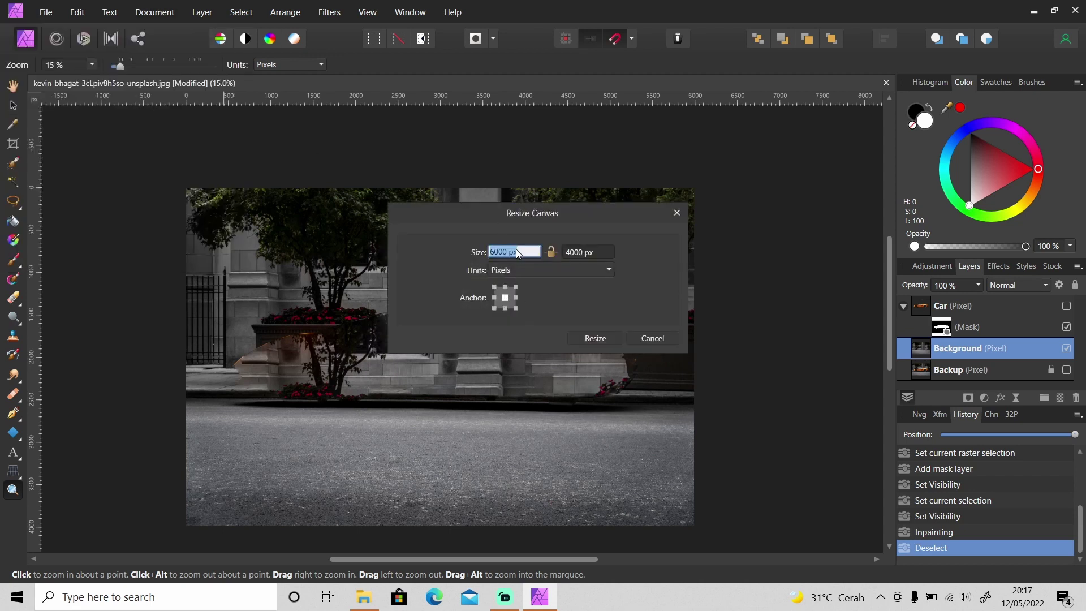
type("8000")
key("Return")
left_click(595, 338)
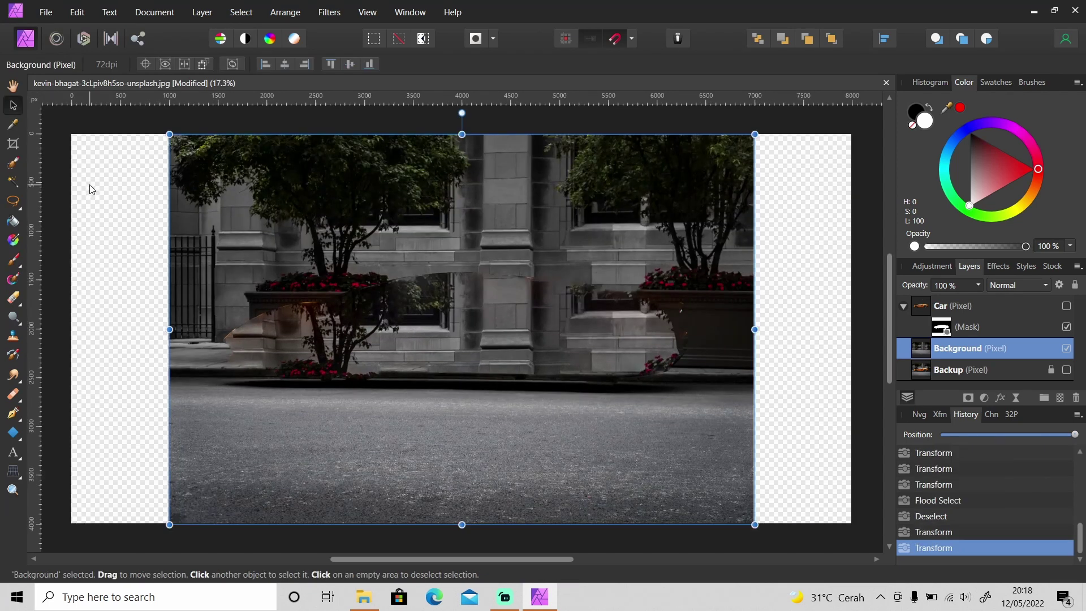
Flood-select the transparent area beside the photo and zoom in on the photo's left edge
left_click(13, 182)
left_click(107, 230)
key("z")
left_click(164, 188)
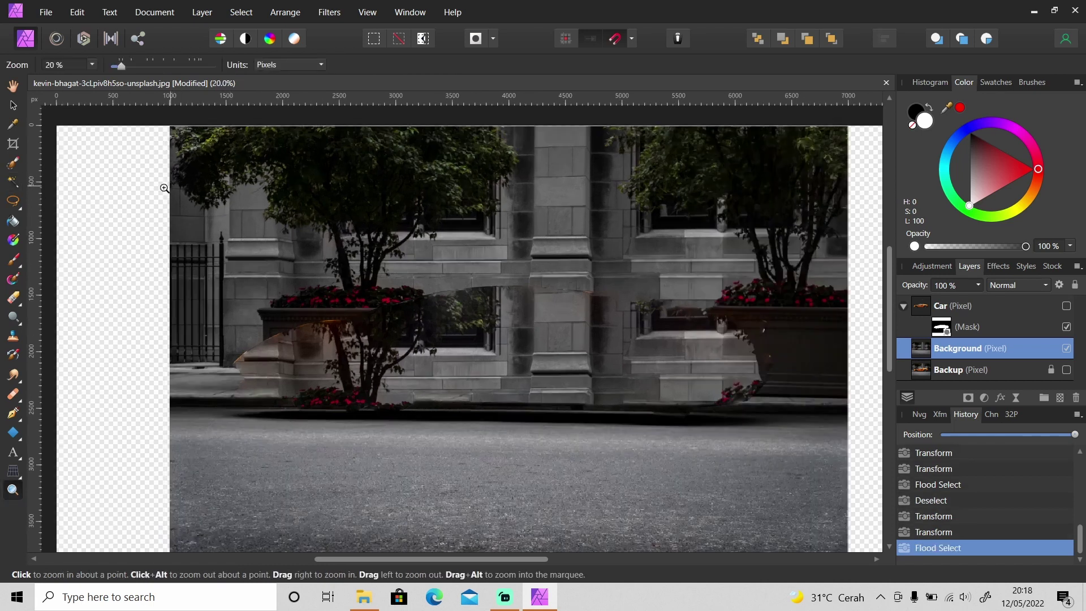
left_click(165, 188)
left_click(180, 187)
left_click(182, 198)
left_click(184, 208)
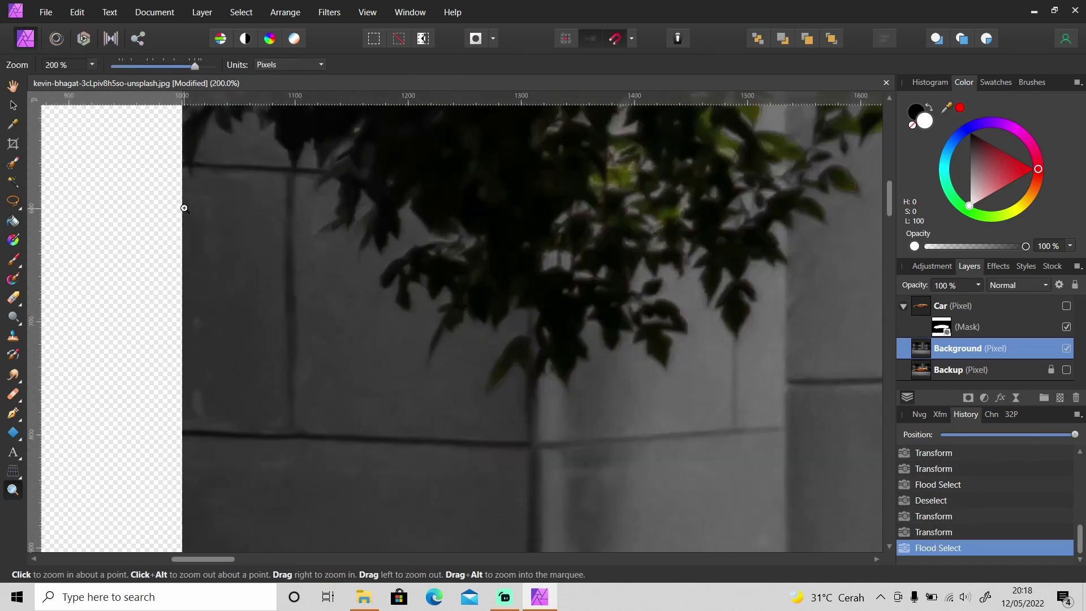
Grow the selection with Grow / Shrink at a 5 px radius
left_click(238, 13)
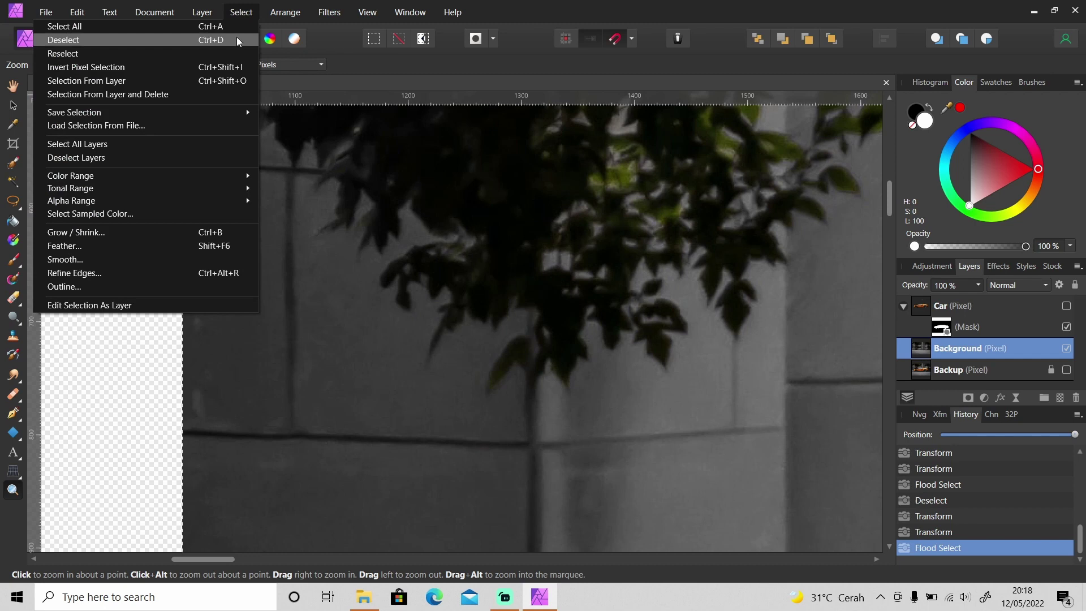
left_click(192, 231)
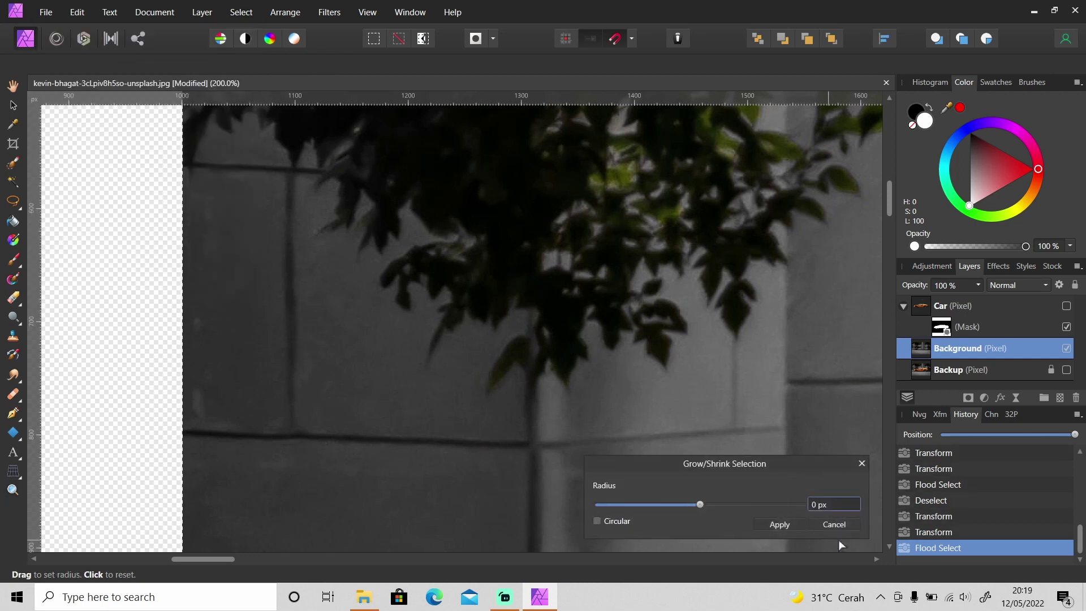
left_click(828, 508)
type("3")
key("BackSpace")
type("5")
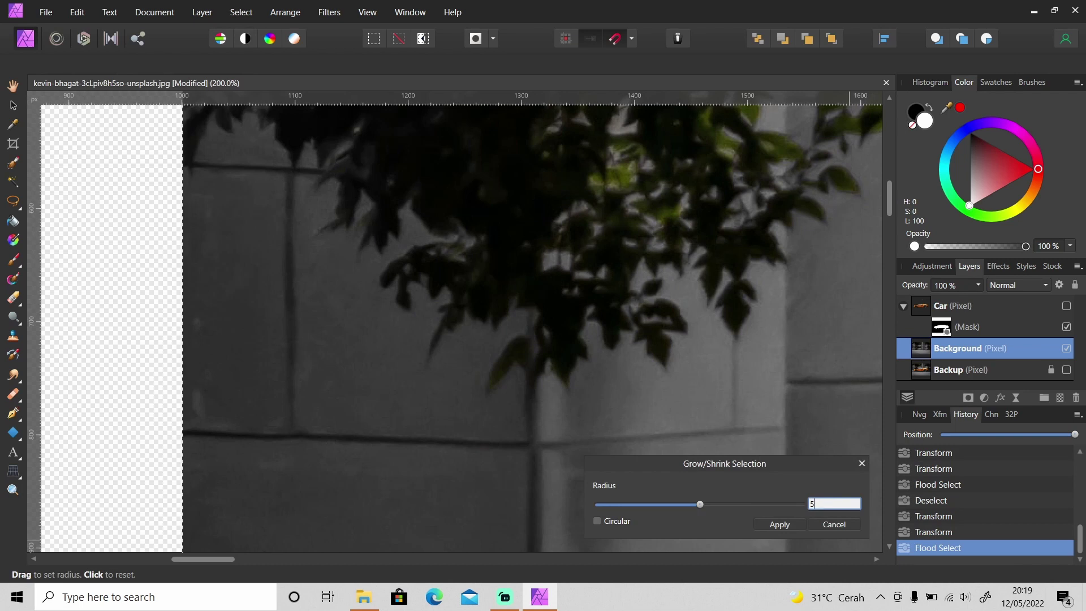
key("Return")
left_click(789, 524)
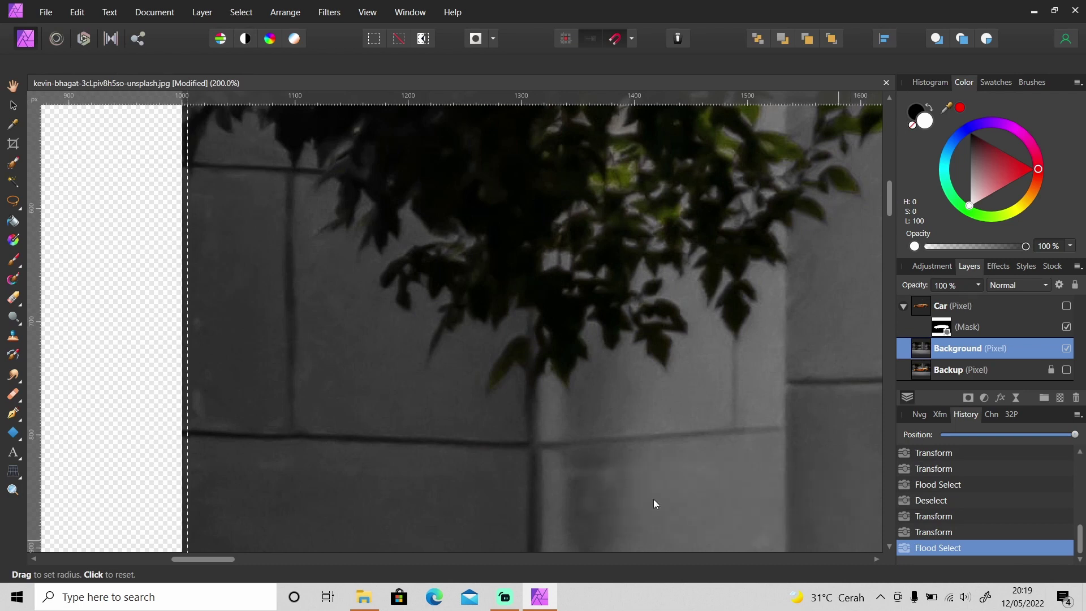
Zoom out to check the expanded selection across the whole canvas
key("z")
scroll(490, 399, "down", 3)
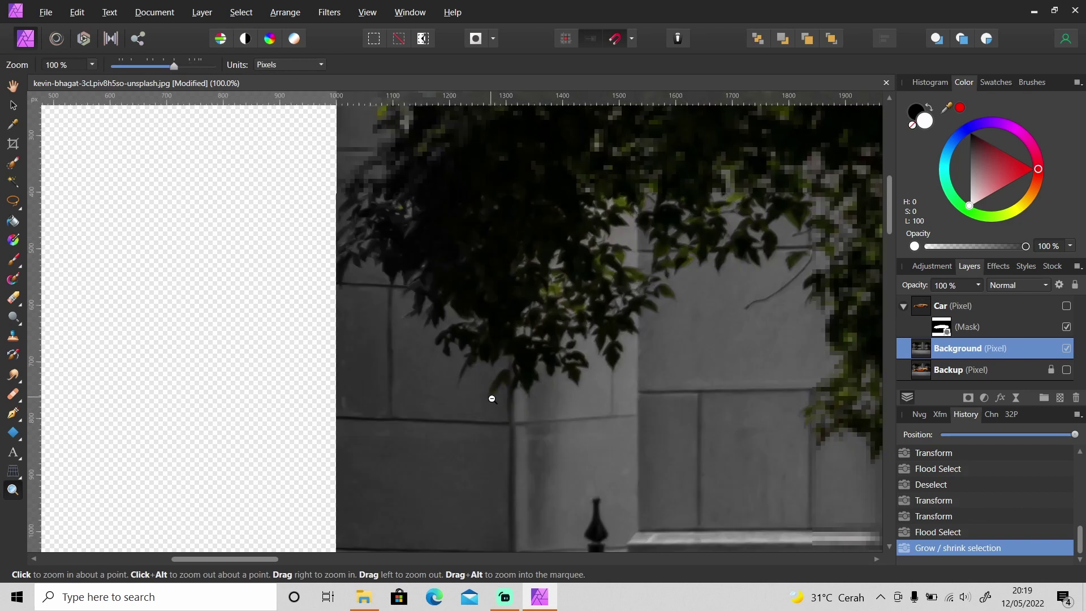
scroll(430, 389, "down", 4)
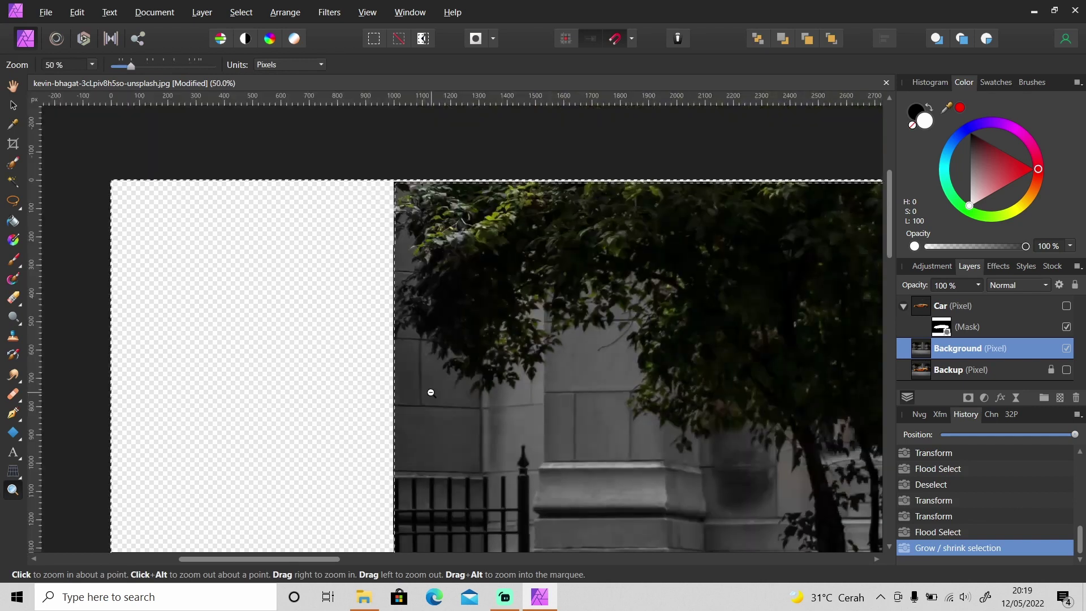
left_click_drag(891, 276, 891, 338)
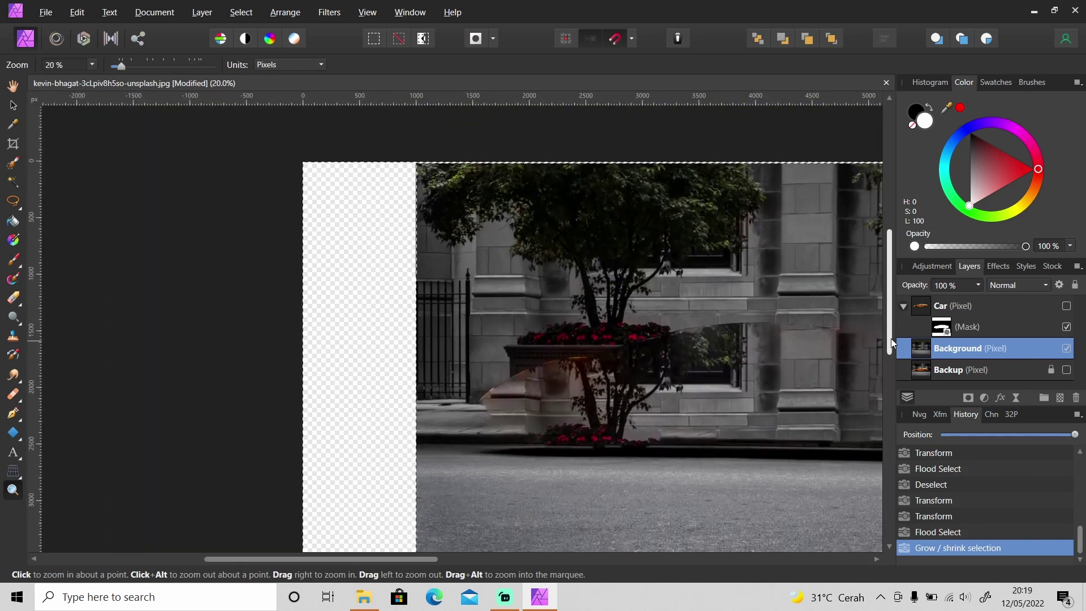
left_click(773, 436, "alt")
left_click_drag(415, 559, 575, 563)
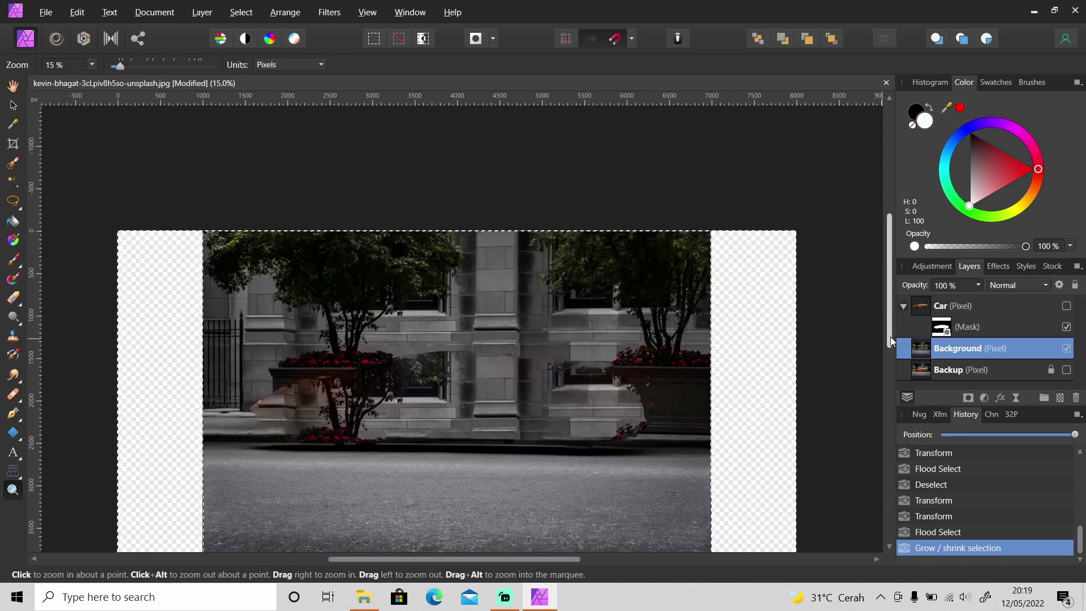
left_click_drag(890, 338, 889, 378)
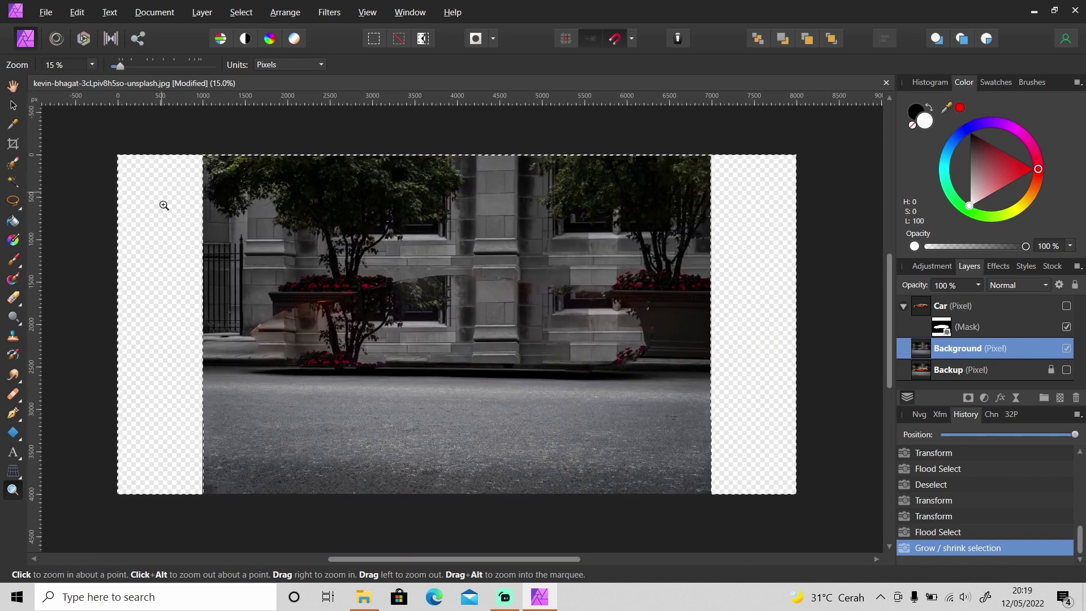
Inpaint the selected side strips, deselect, and make the Car layer visible again
left_click(82, 12)
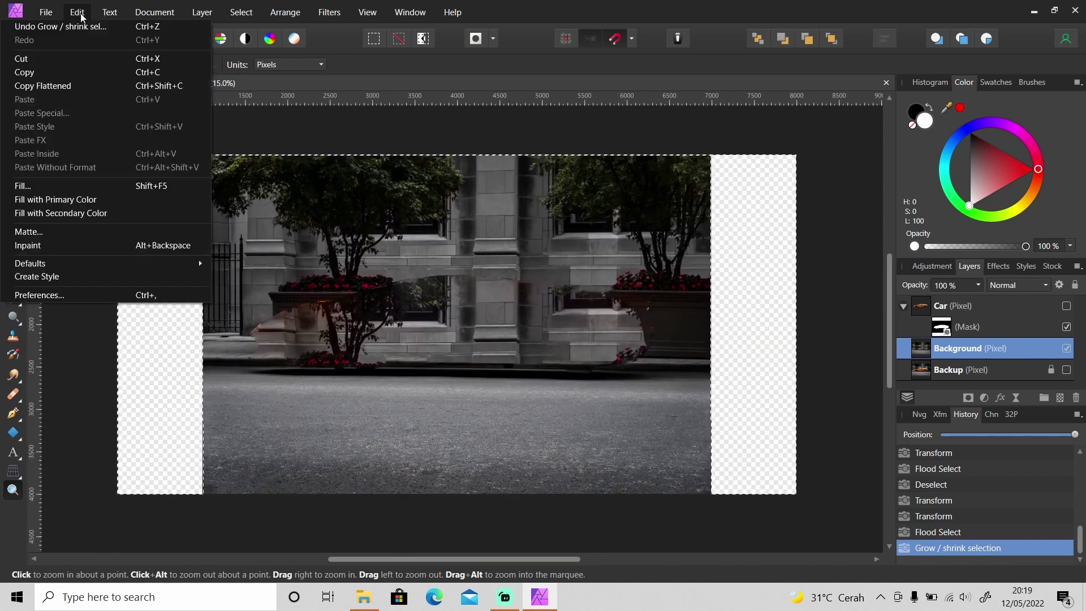
left_click(108, 247)
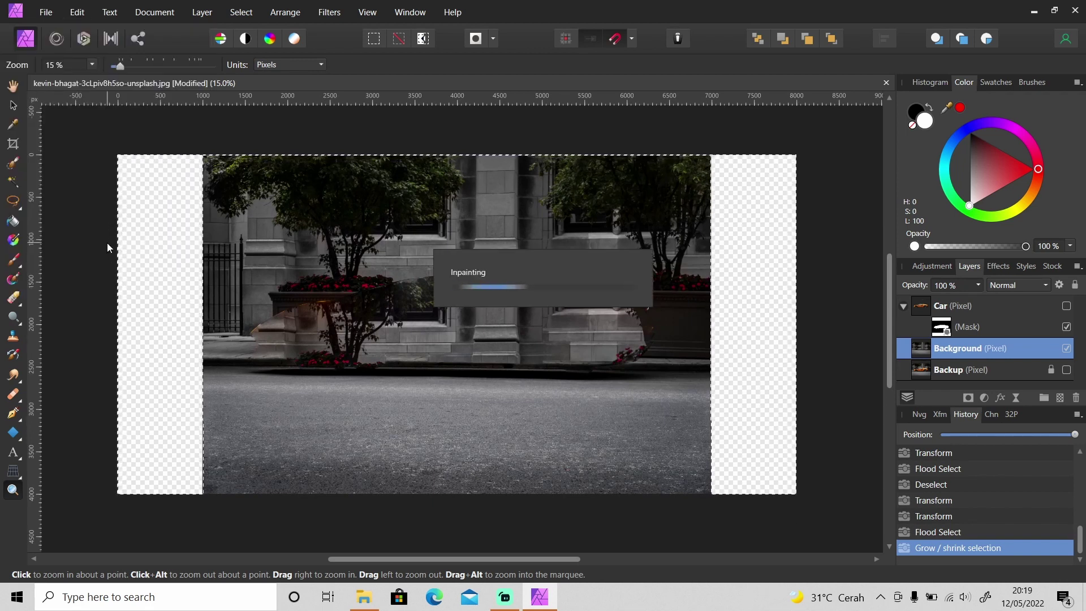
key("ctrl+d")
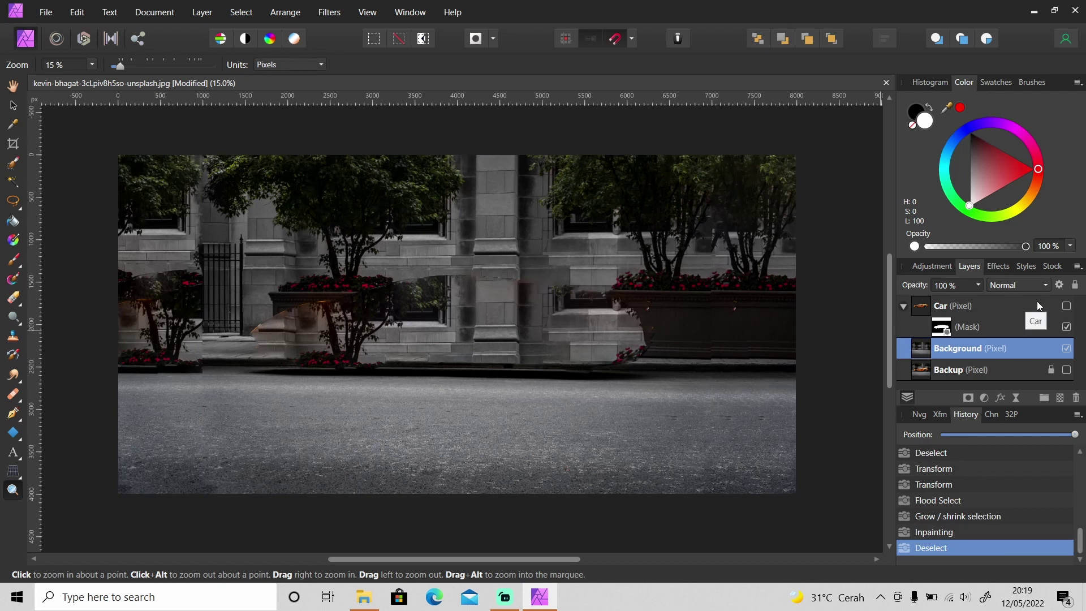
left_click(1067, 306)
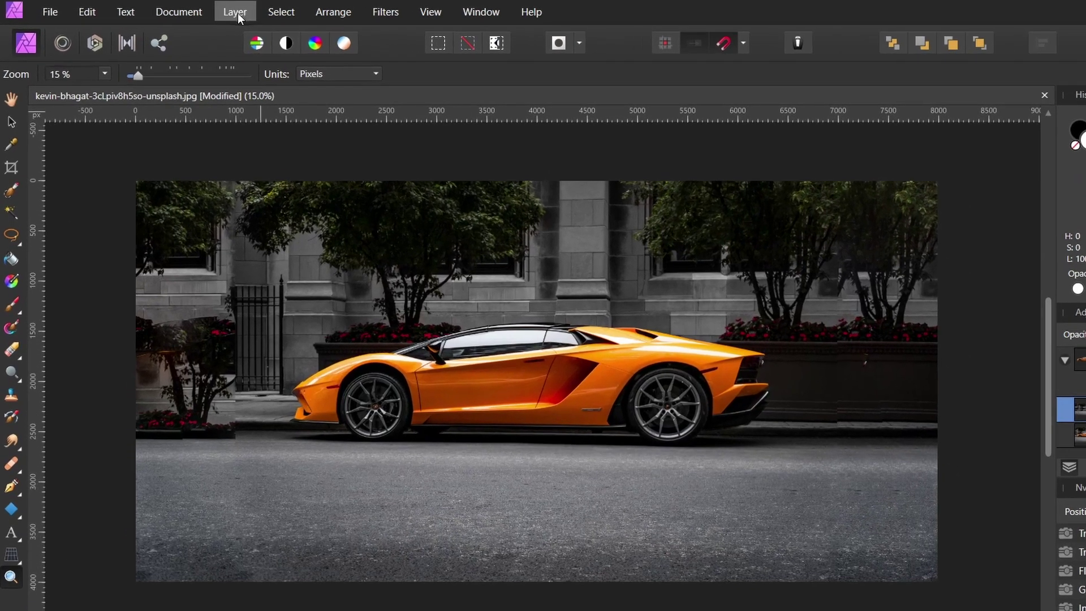
Add a live Motion Blur filter with 100 px radius and Preserve Alpha ticked
left_click(201, 12)
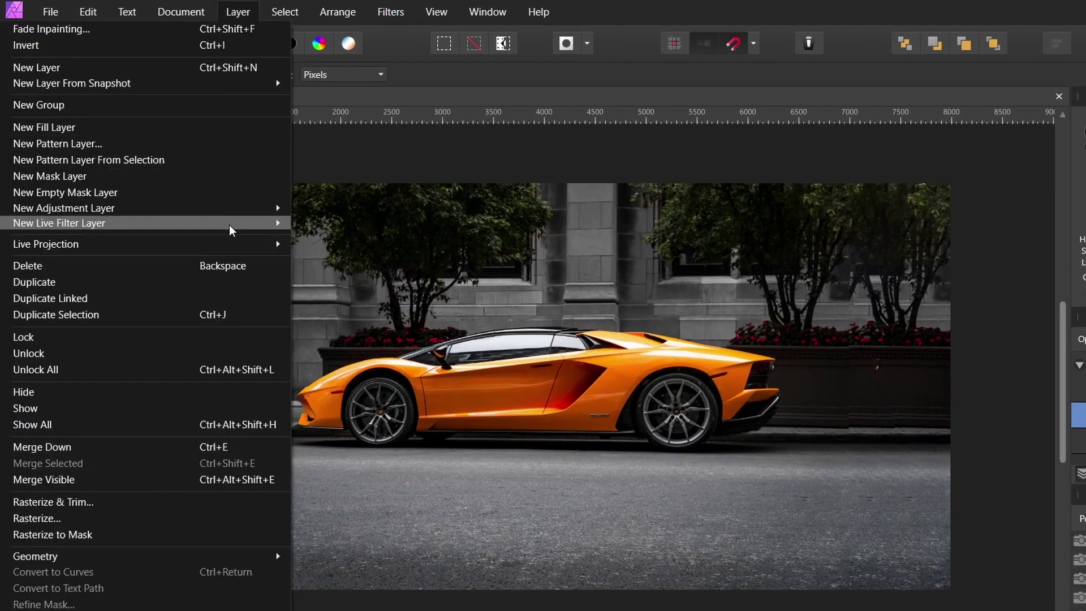
mouse_move(202, 191)
mouse_move(308, 227)
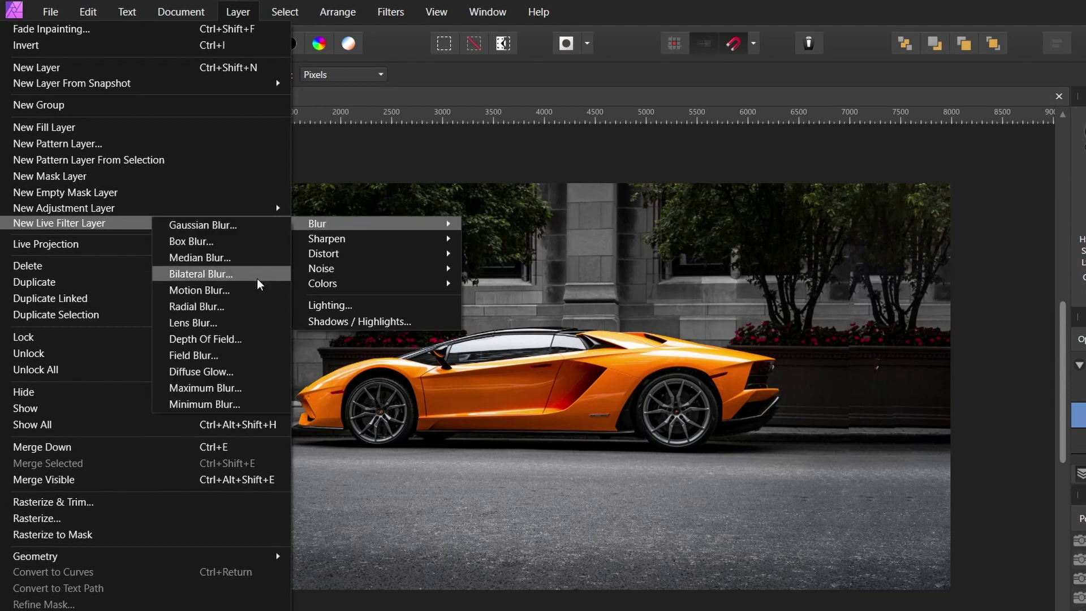
left_click(249, 291)
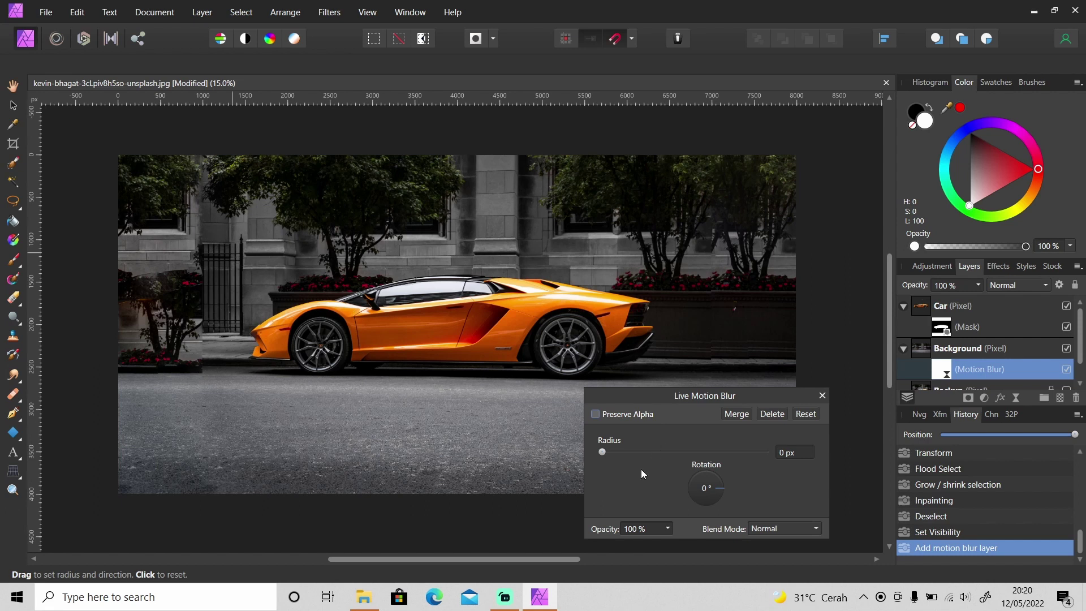
left_click_drag(602, 452, 768, 452)
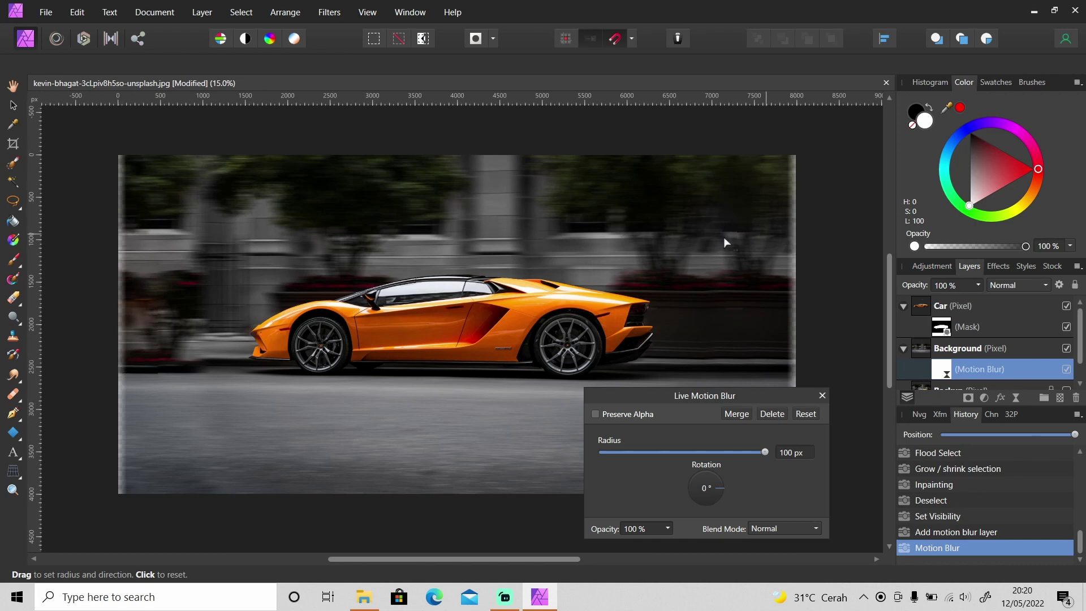
left_click(612, 415)
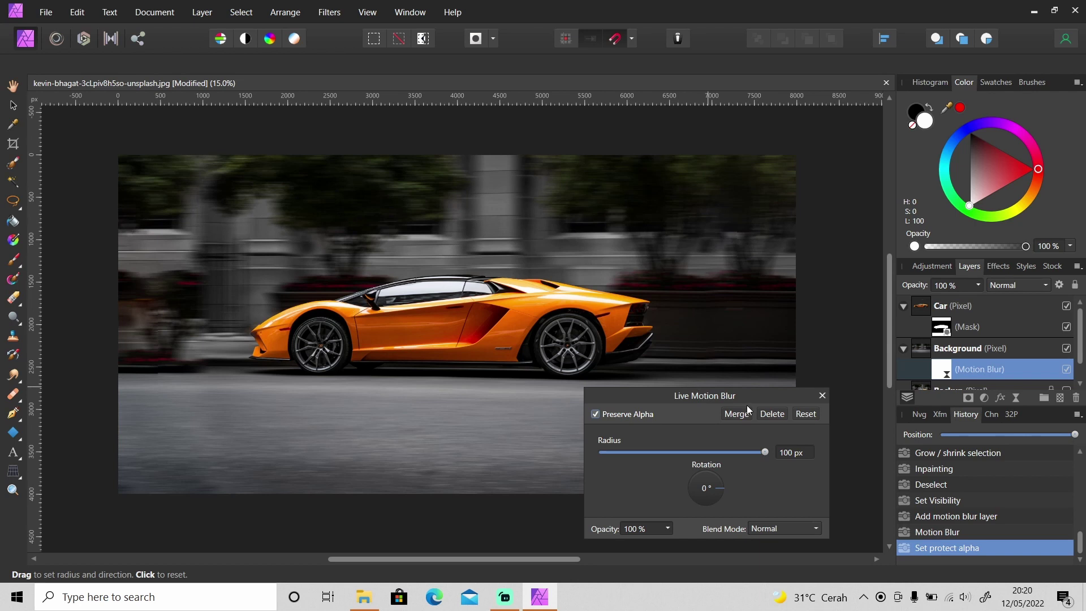
With the blur hidden, clone asphalt over the leftover planter base near the car's front
left_click(823, 395)
key("z")
left_click_drag(150, 376, 162, 371)
left_click_drag(342, 559, 322, 559)
left_click(1066, 370)
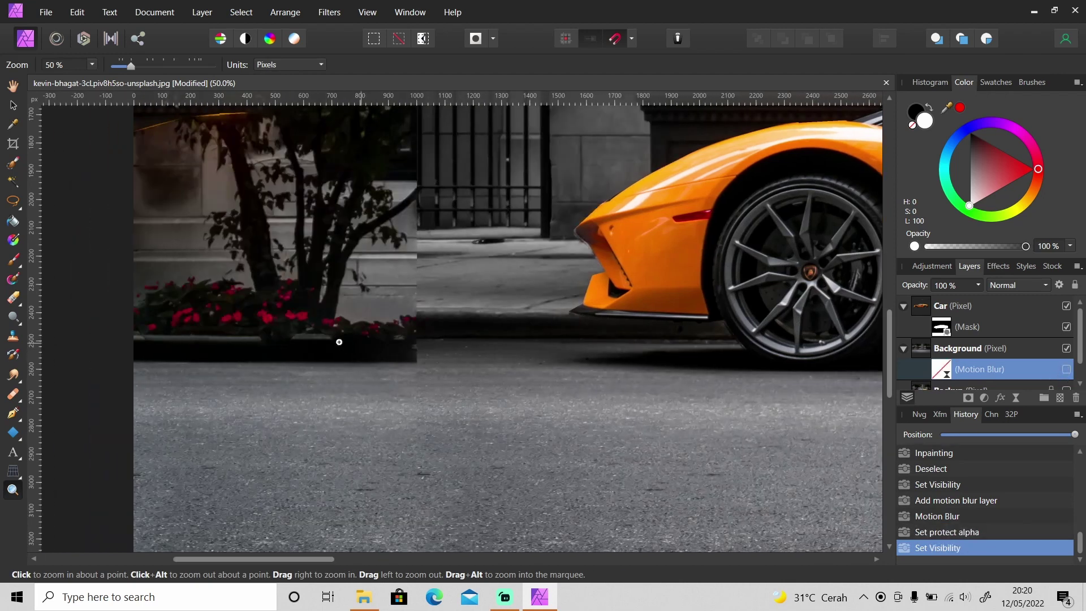
key("s")
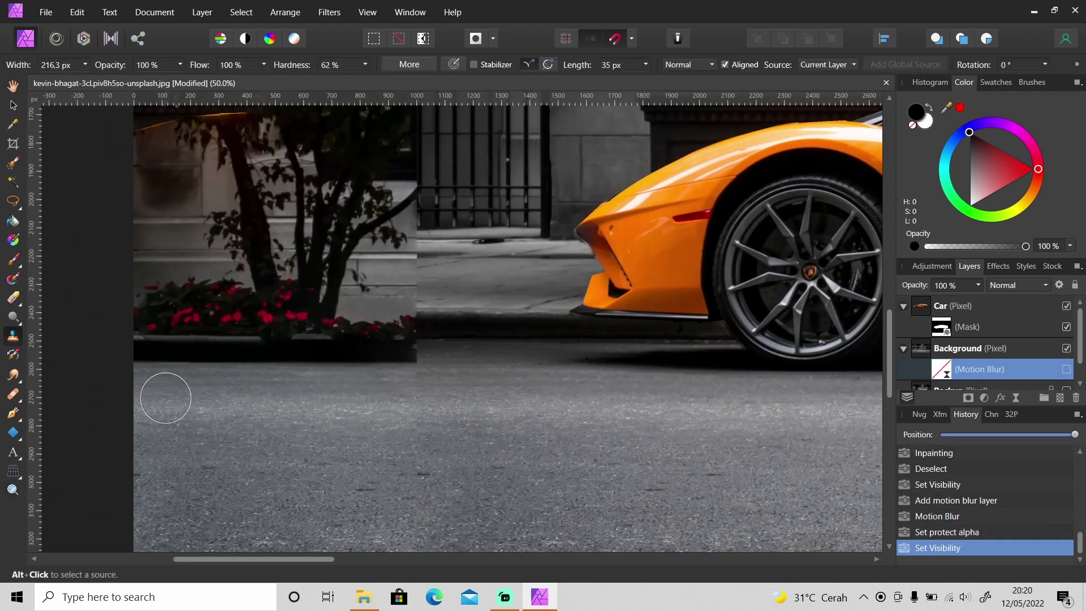
left_click(164, 396, "alt")
left_click(1013, 380)
left_click_drag(138, 359, 425, 365)
left_click(1066, 369)
Clone over the road patch left of the car and collapse the Background layer
key("z")
scroll(650, 424, "down", 3)
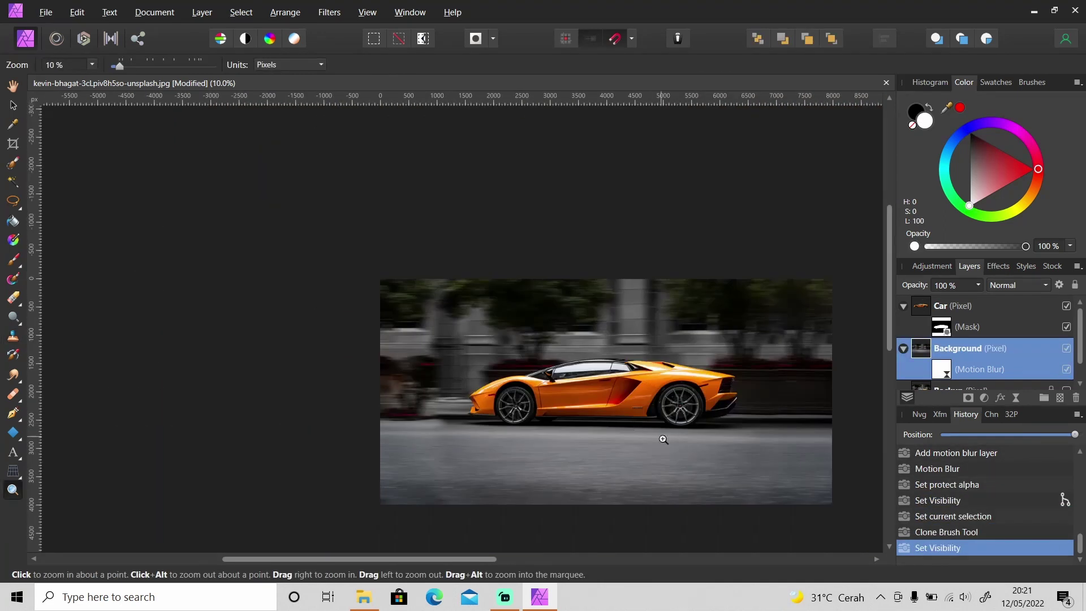
left_click(354, 418)
key("s")
left_click_drag(333, 427, 332, 408)
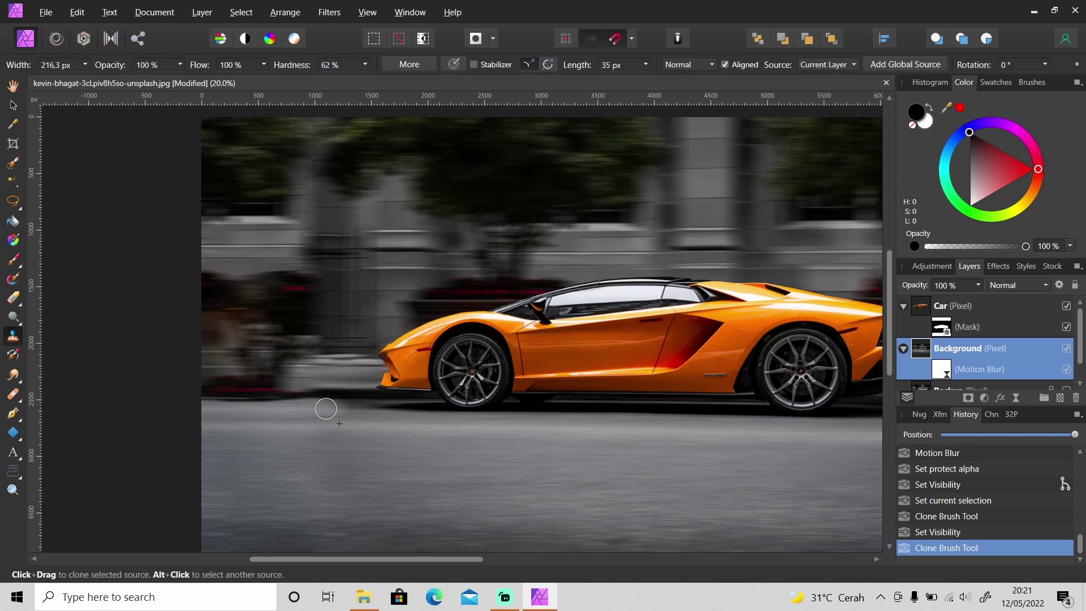
key("z")
scroll(509, 453, "down", 3)
scroll(566, 549, "right", 3)
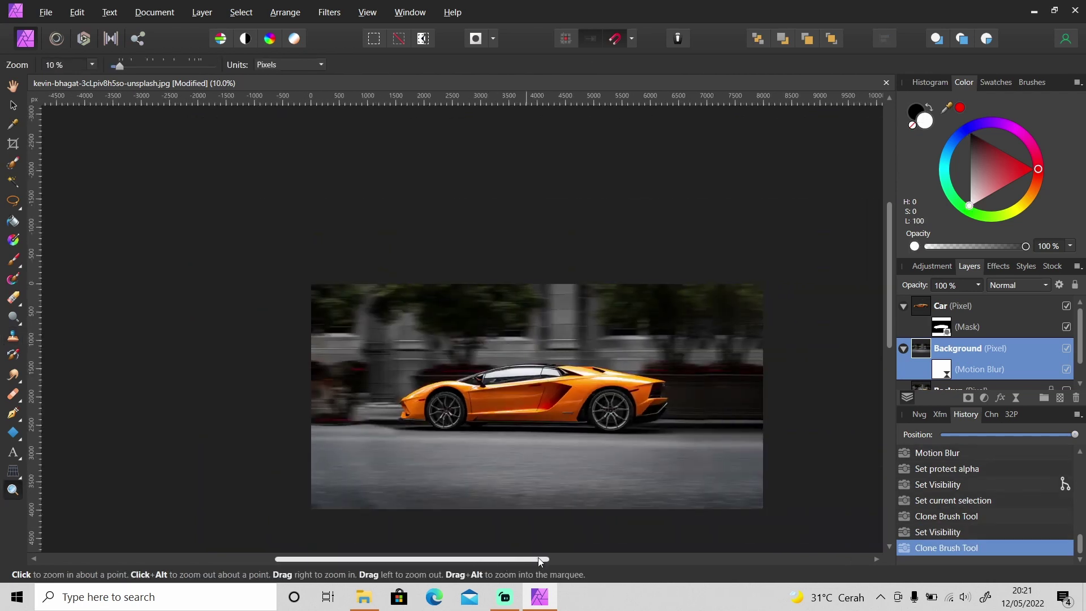
scroll(889, 243, "down", 2)
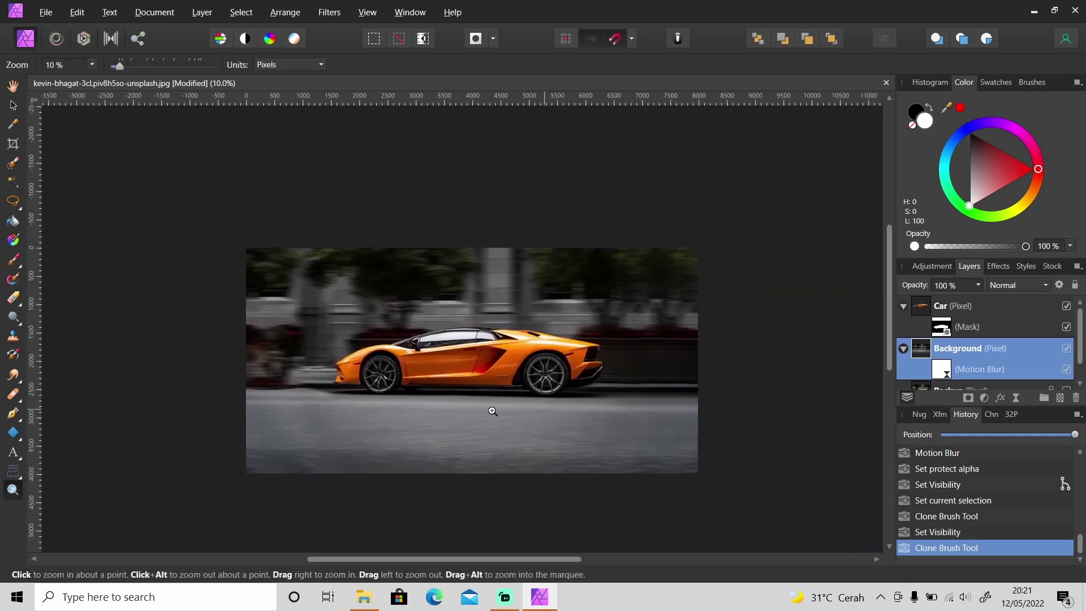
left_click(465, 396)
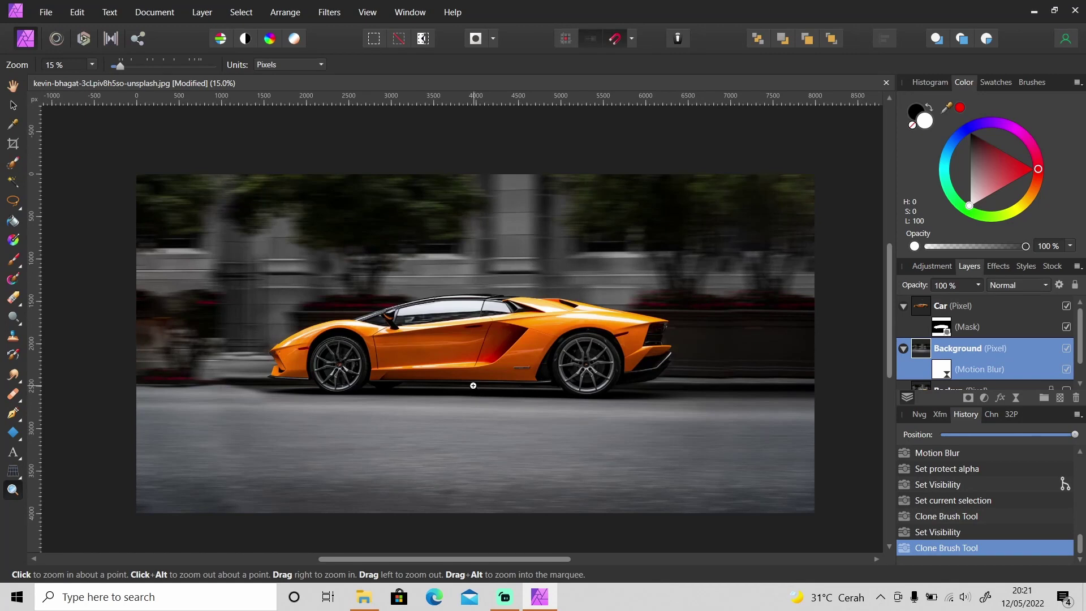
left_click(903, 349)
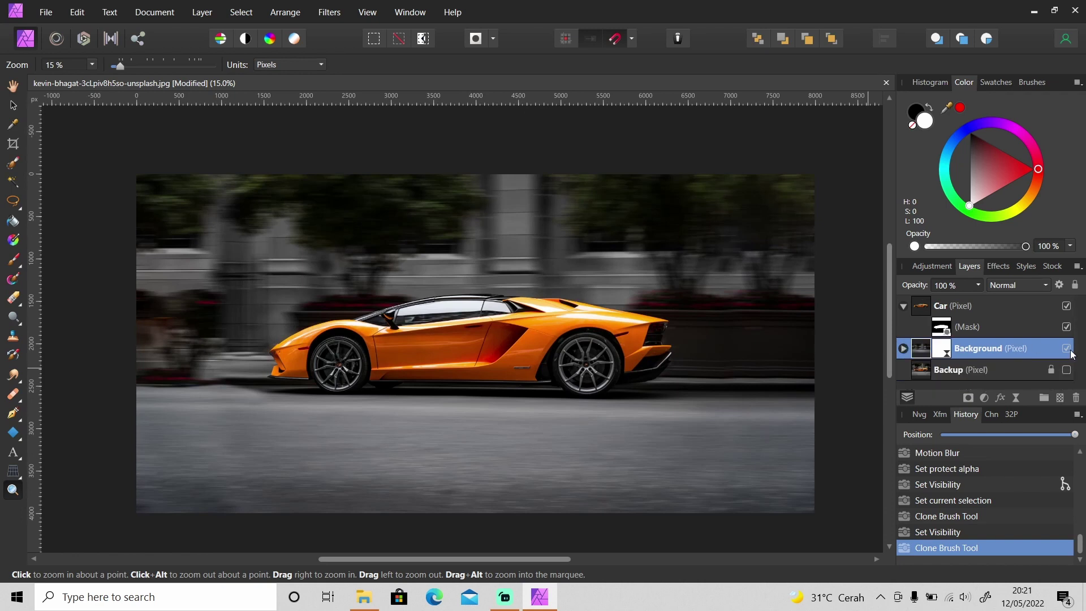
Hide Background, show and select Backup, and add a 100 px live Motion Blur to it
left_click(1068, 349)
left_click(1067, 370)
left_click(1005, 370)
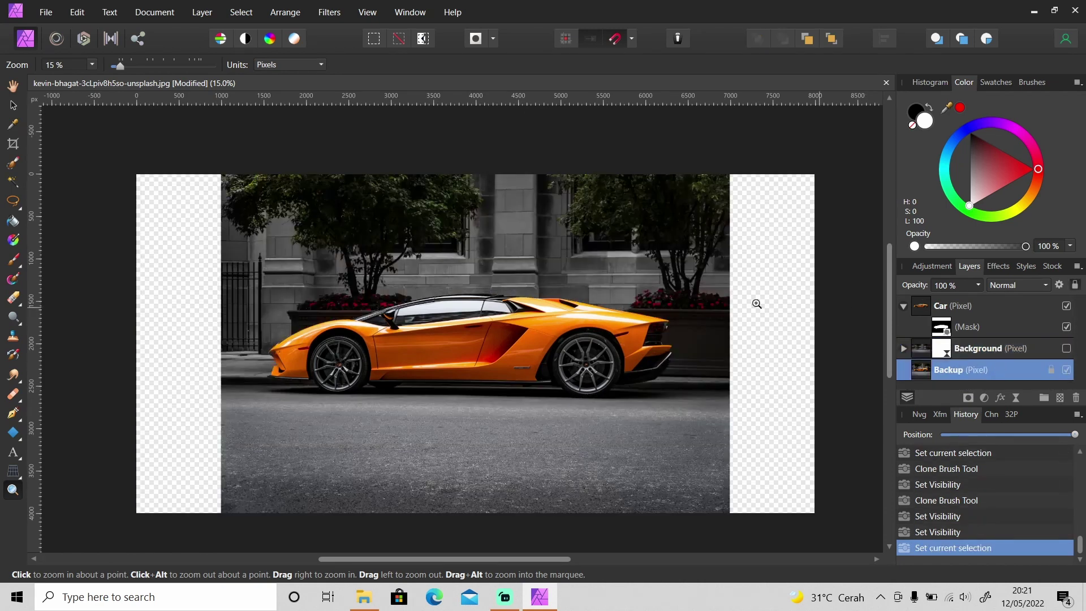
left_click(202, 12)
mouse_move(235, 188)
mouse_move(270, 190)
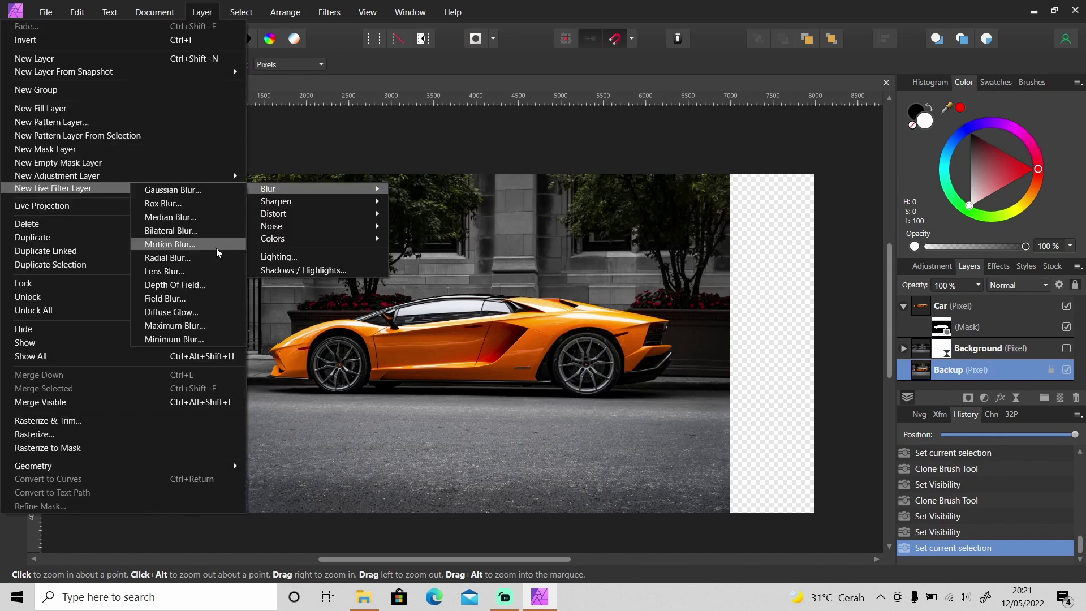
left_click(226, 245)
left_click_drag(600, 452, 816, 464)
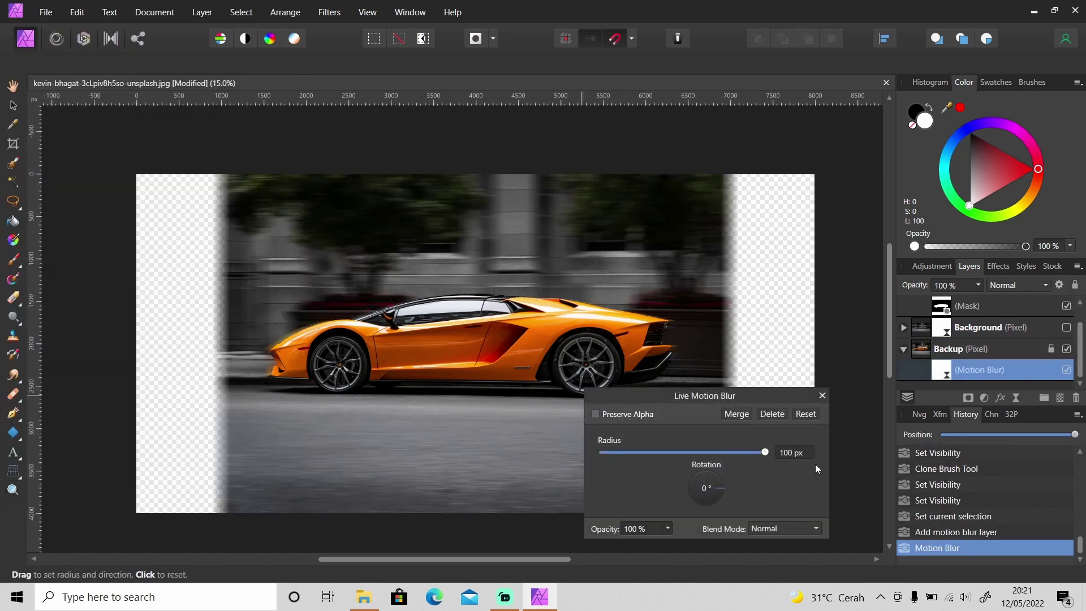
left_click(822, 395)
Show the Background layer again and zoom in on the car's front wheel
key("z")
left_click(276, 349)
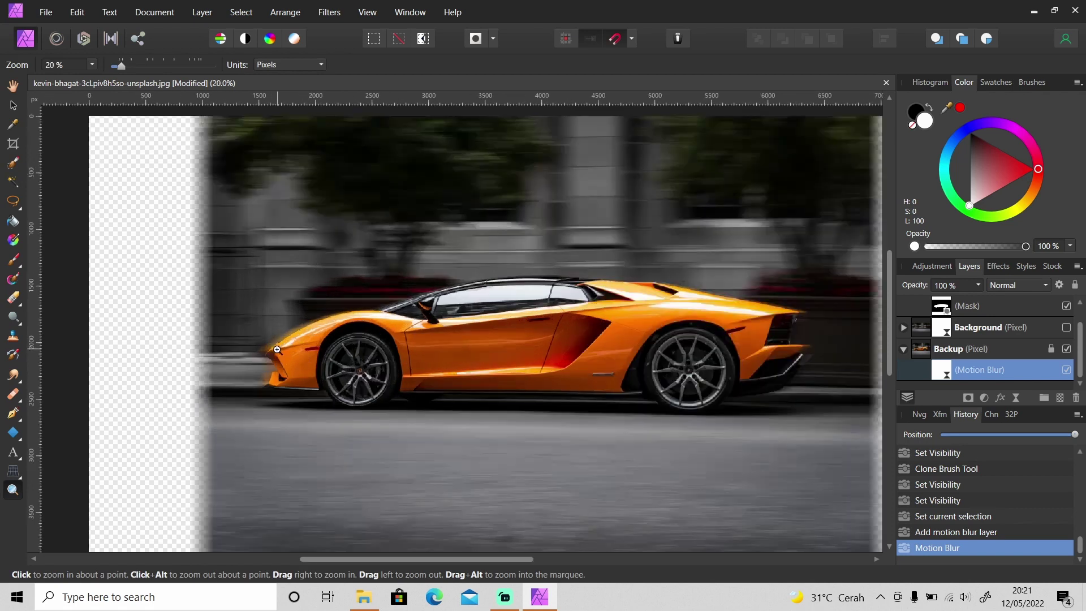
left_click(276, 349)
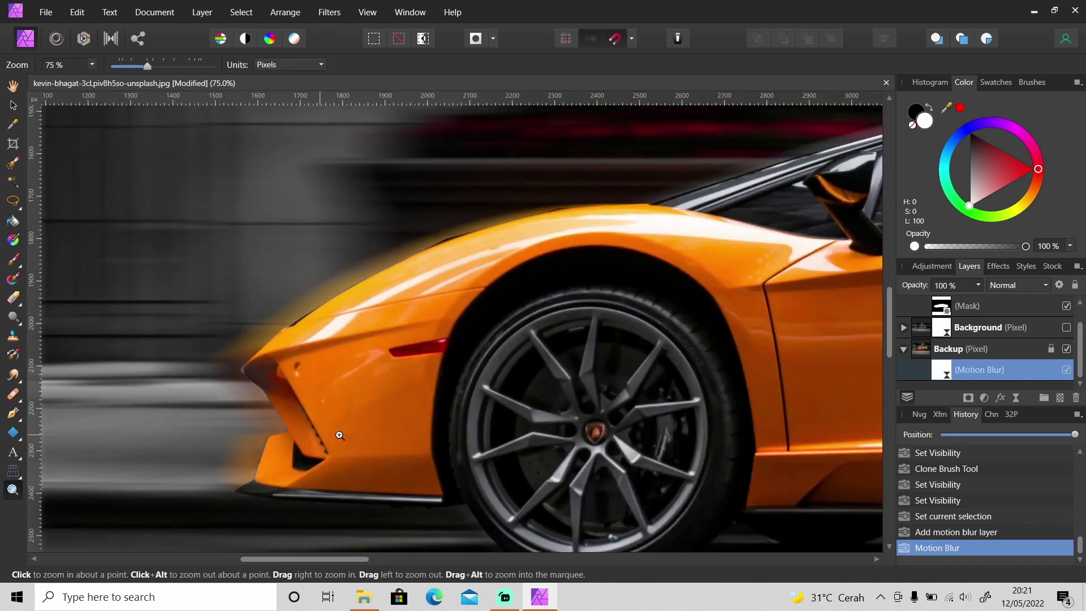
left_click(376, 419, "alt")
left_click_drag(441, 560, 492, 562)
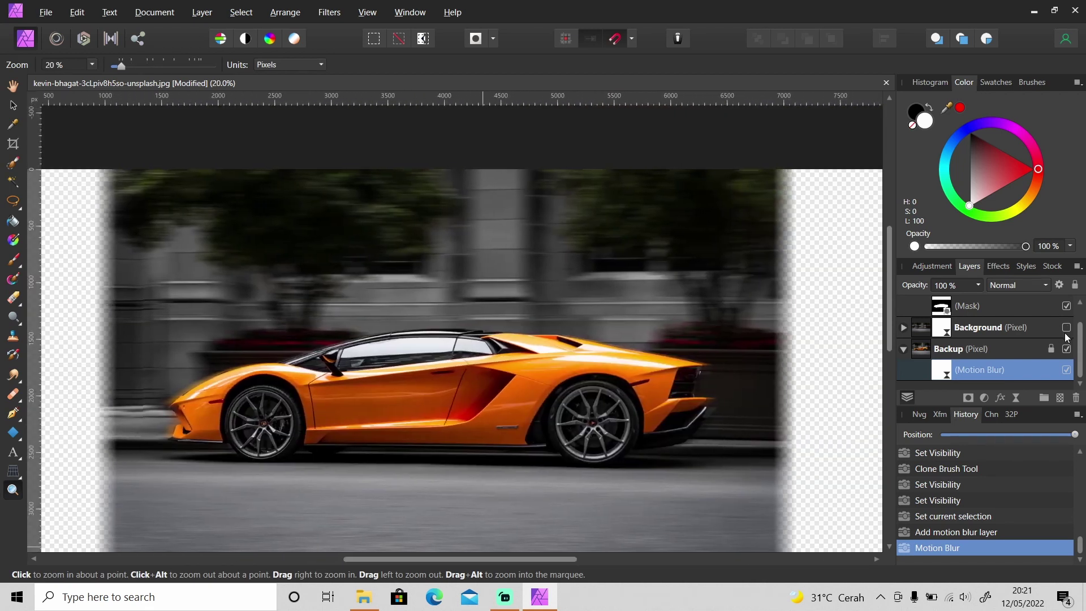
left_click(1067, 328)
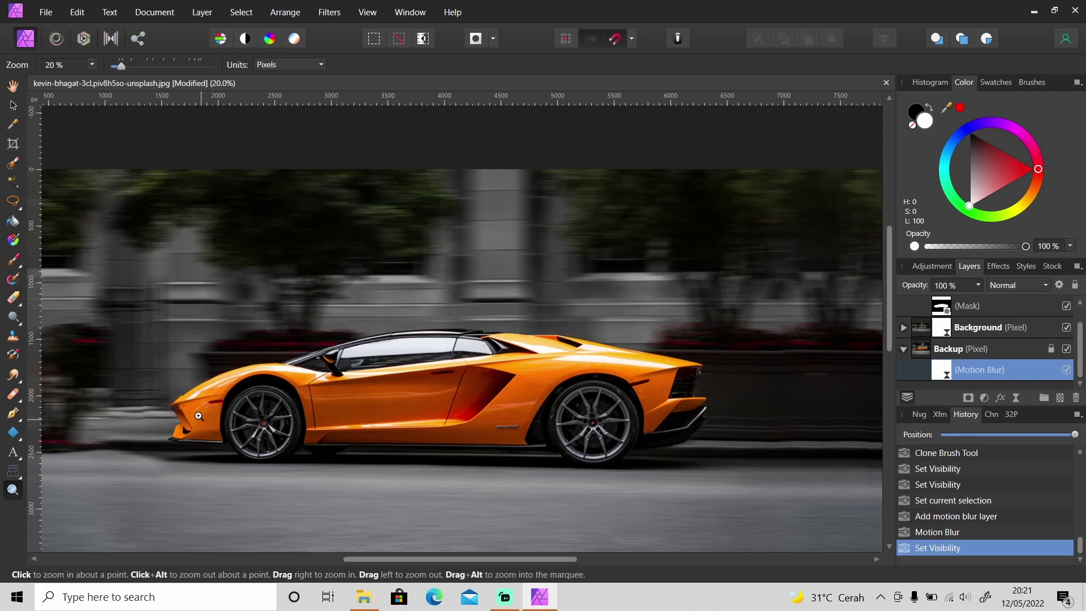
left_click(187, 406)
scroll(396, 367, "up", 1)
scroll(545, 320, "down", 3)
scroll(849, 396, "up", 1)
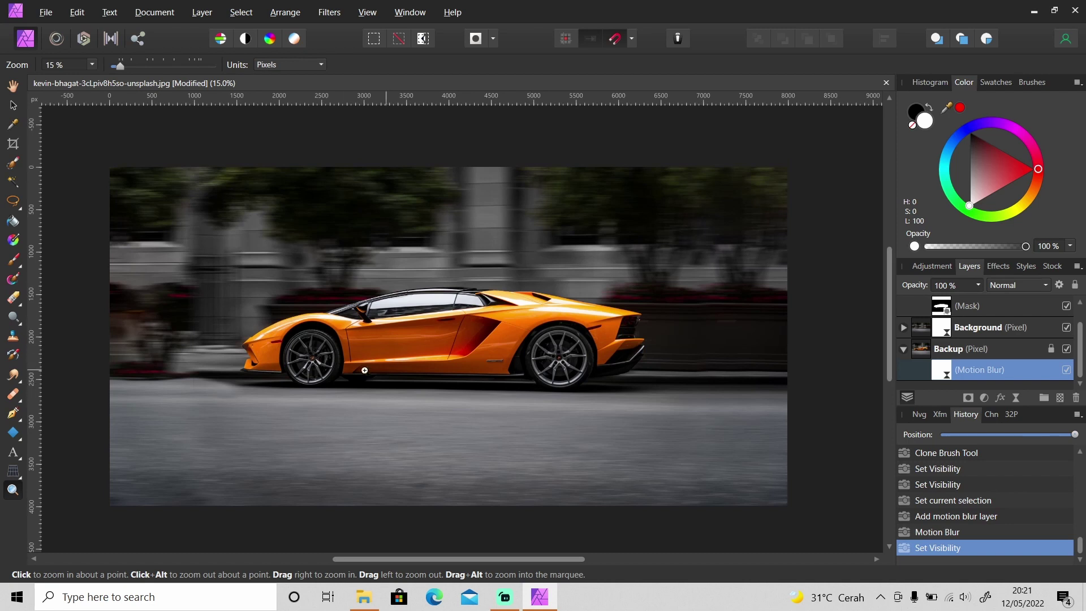
left_click(311, 363)
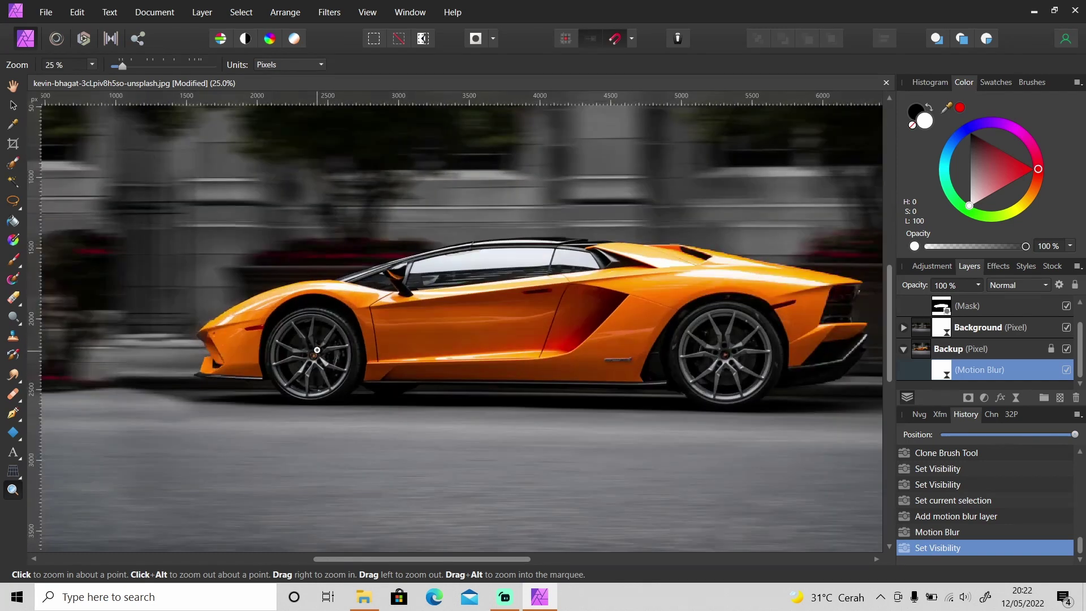
Add a 42.7 px live Motion Blur filter to the Car layer and invert it so the car stays sharp
left_click(903, 348)
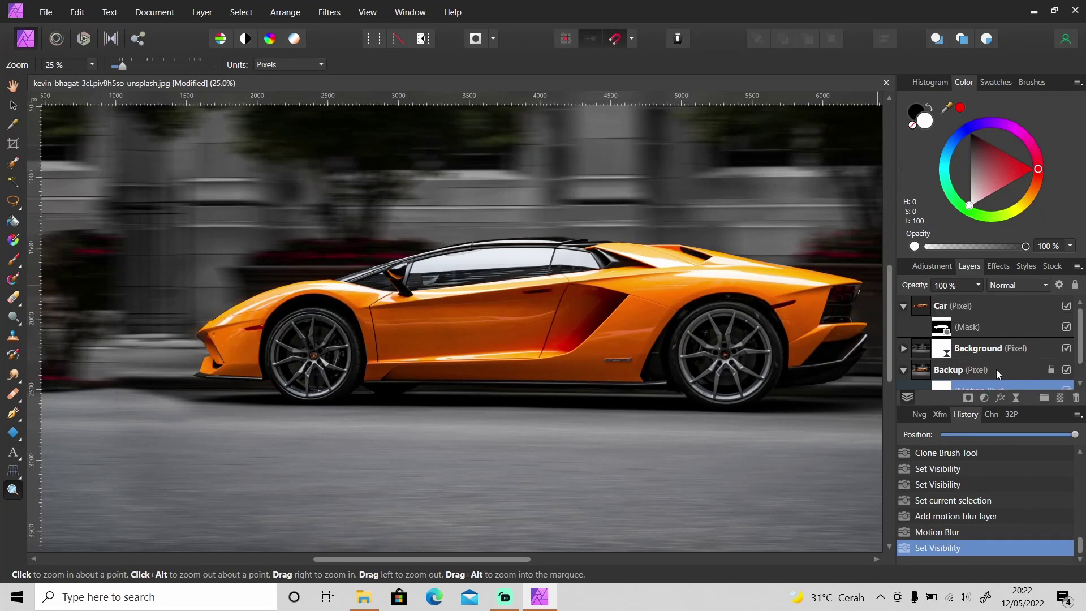
left_click(962, 305)
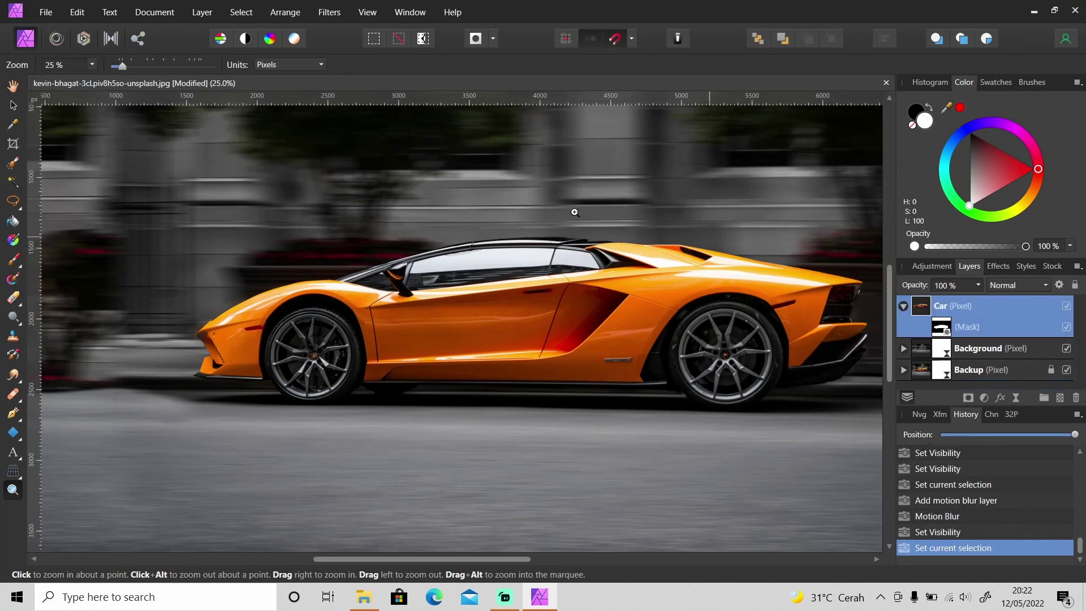
left_click(208, 16)
mouse_move(209, 190)
mouse_move(266, 188)
left_click(170, 244)
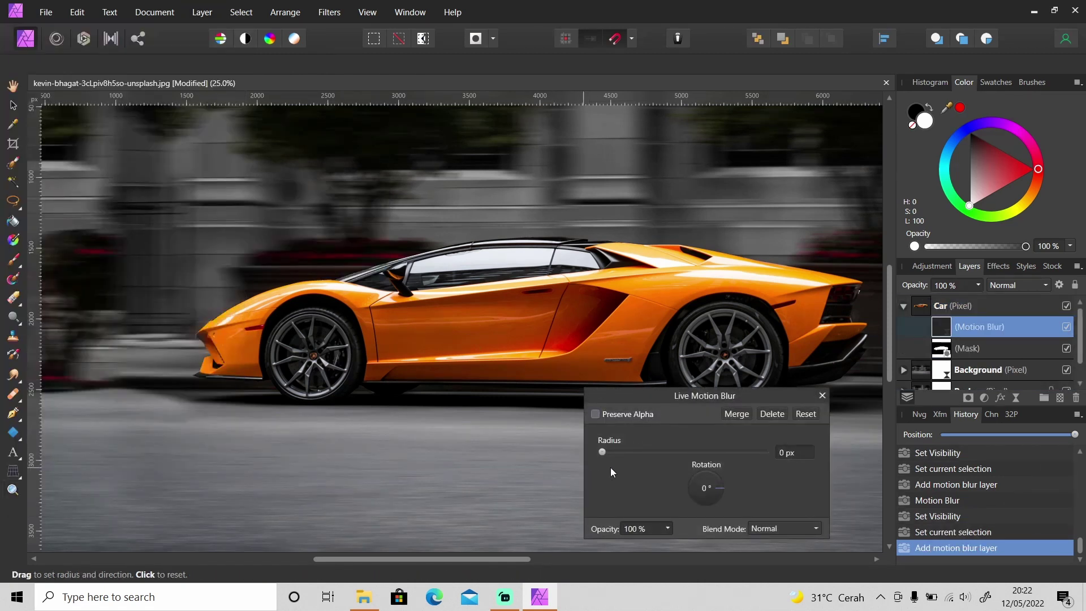
left_click_drag(604, 453, 733, 457)
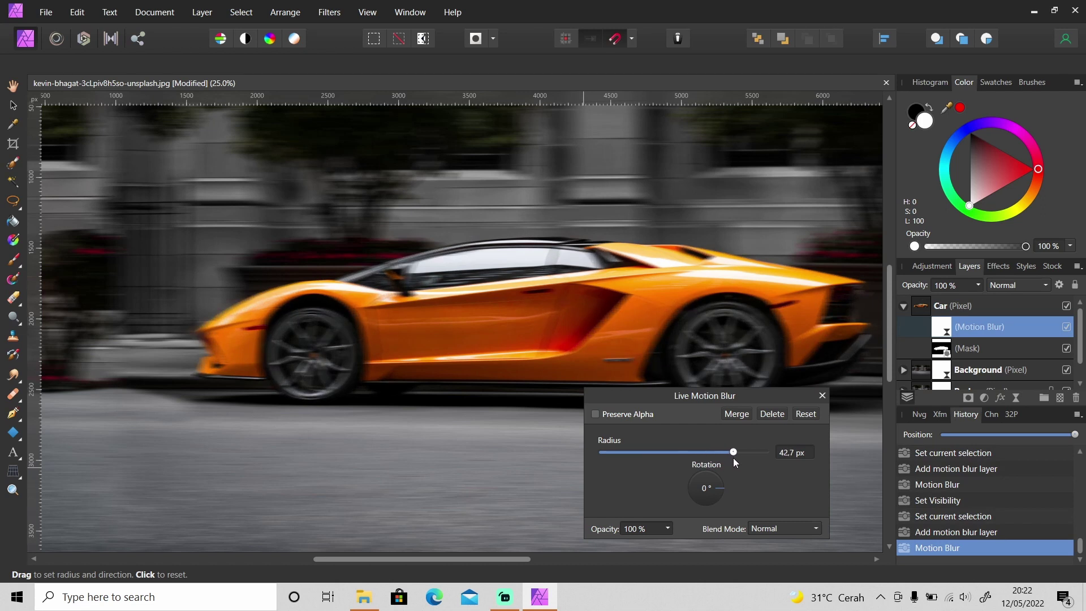
left_click(822, 396)
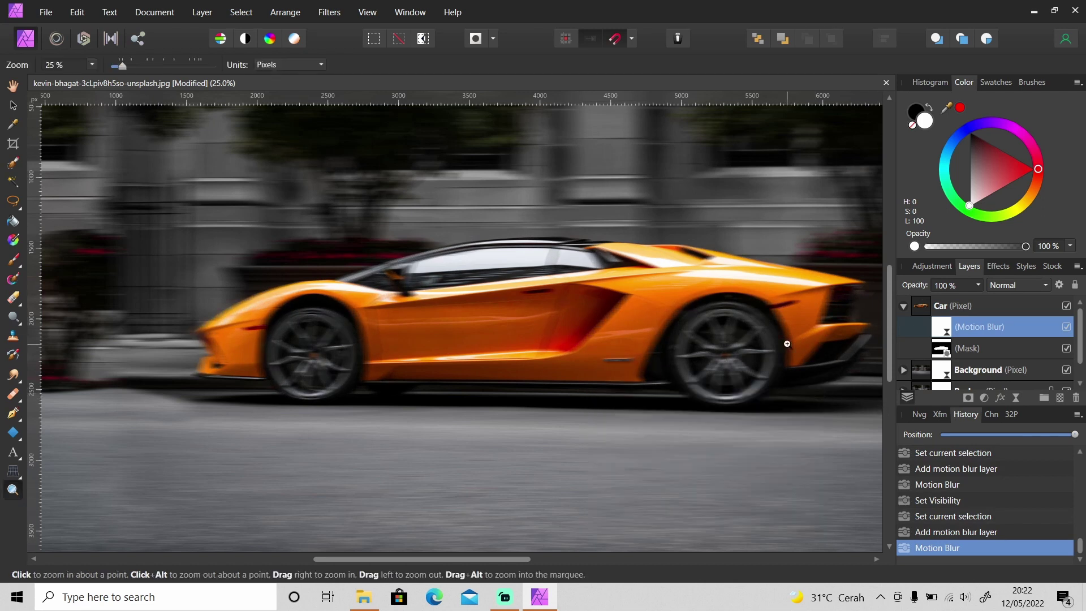
key("ctrl+i")
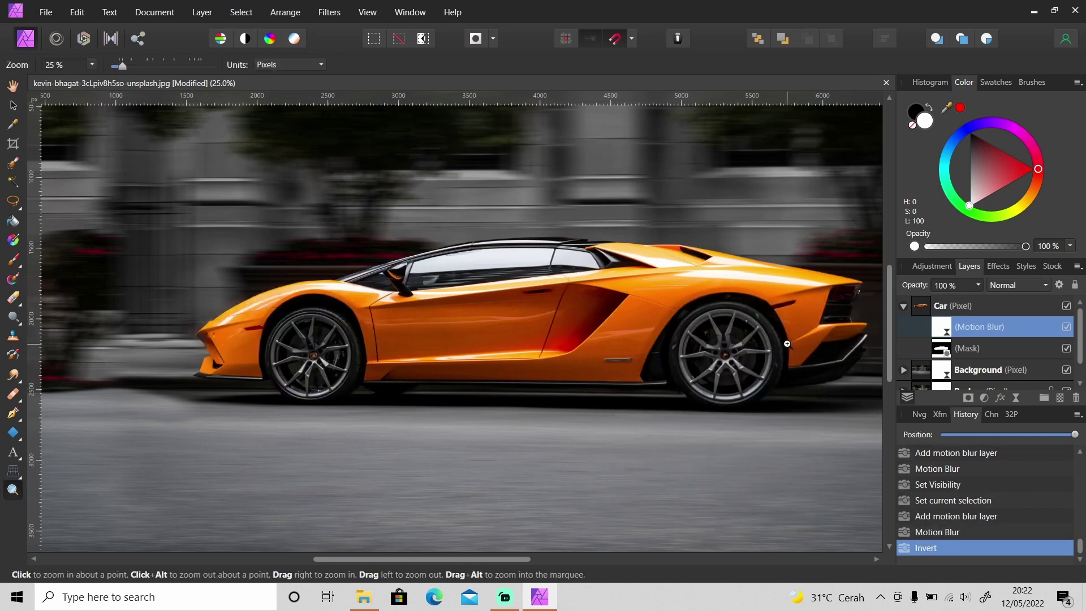
Set up a Paint Brush of about 260 px with white as the painting colour
key("b")
key("x")
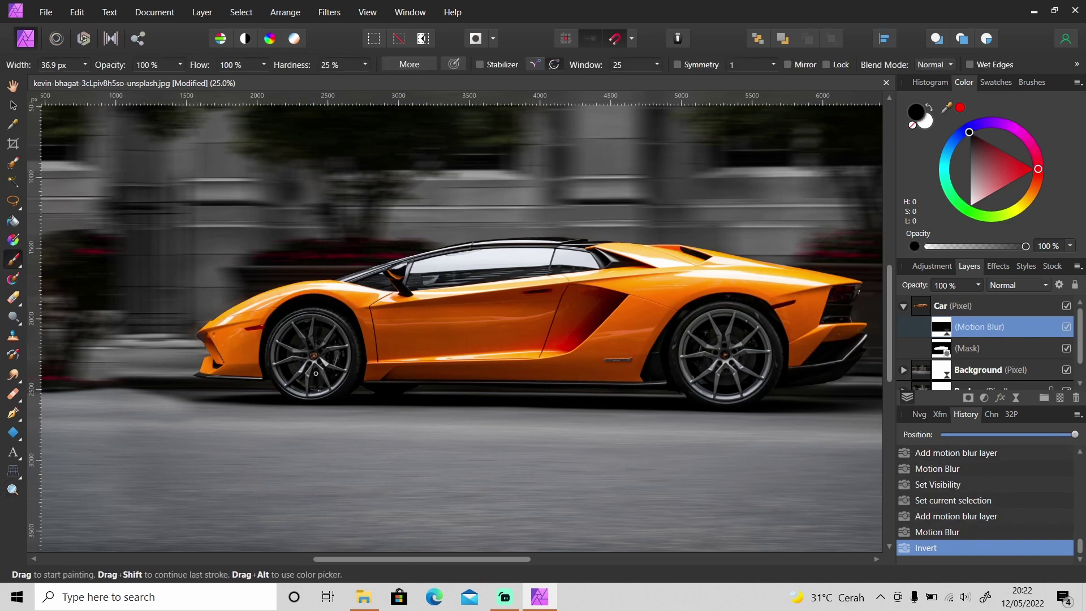
scroll(315, 372, "up", 4)
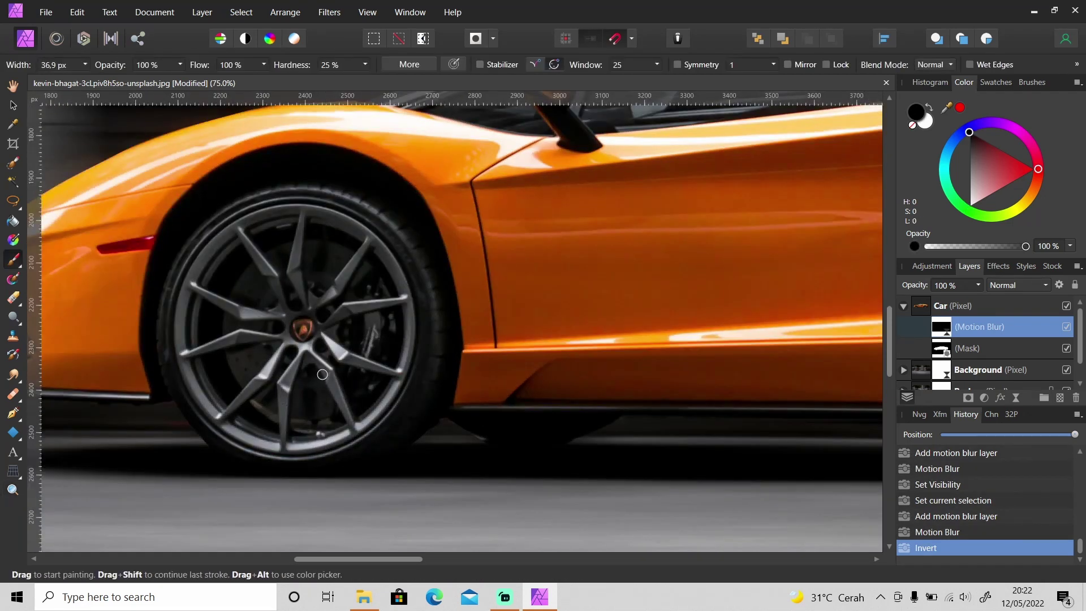
key("bracketright")
key("bracketright")
key("bracketright")
key("bracketright")
key("bracketright")
key("bracketright")
key("bracketright")
key("bracketright")
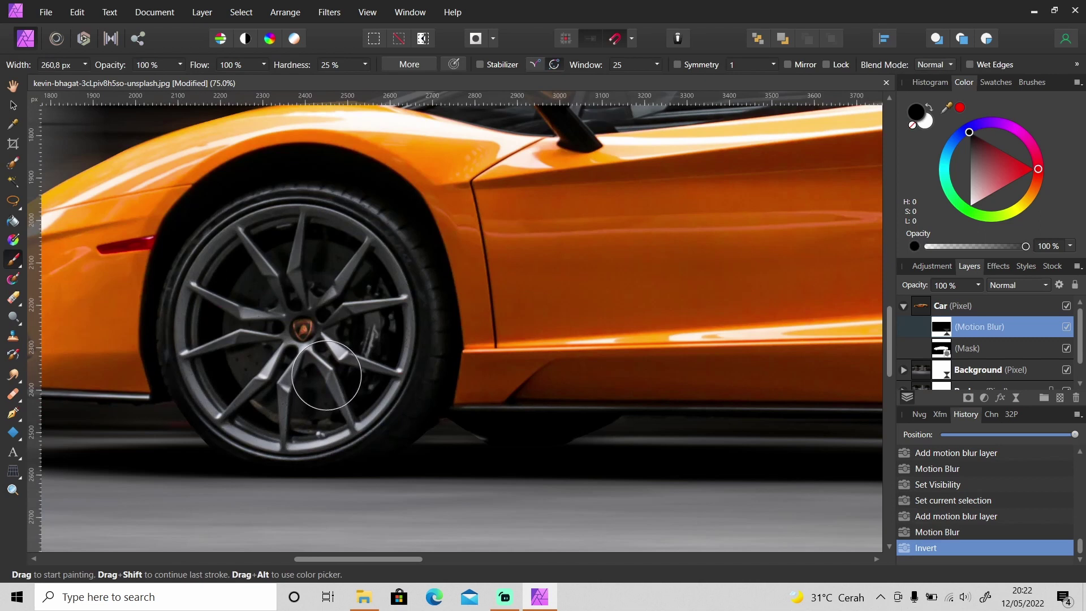
key("x")
Paint motion blur back onto the front and rear wheel spokes, then zoom out to see the whole car
mouse_move(327, 377)
left_mouse_down()
mouse_move(308, 416)
mouse_move(228, 404)
mouse_move(201, 329)
mouse_move(224, 278)
mouse_move(296, 225)
mouse_move(384, 278)
mouse_move(386, 385)
mouse_move(290, 426)
mouse_move(281, 231)
mouse_move(332, 227)
mouse_move(403, 294)
mouse_move(253, 239)
mouse_move(291, 432)
left_mouse_up()
left_click_drag(358, 559, 533, 558)
mouse_move(539, 450)
left_mouse_down()
mouse_move(562, 432)
mouse_move(507, 397)
mouse_move(485, 322)
mouse_move(543, 235)
mouse_move(703, 375)
mouse_move(502, 231)
mouse_move(722, 320)
mouse_move(448, 328)
mouse_move(493, 249)
mouse_move(455, 424)
left_mouse_up()
key("z")
key("ctrl+0")
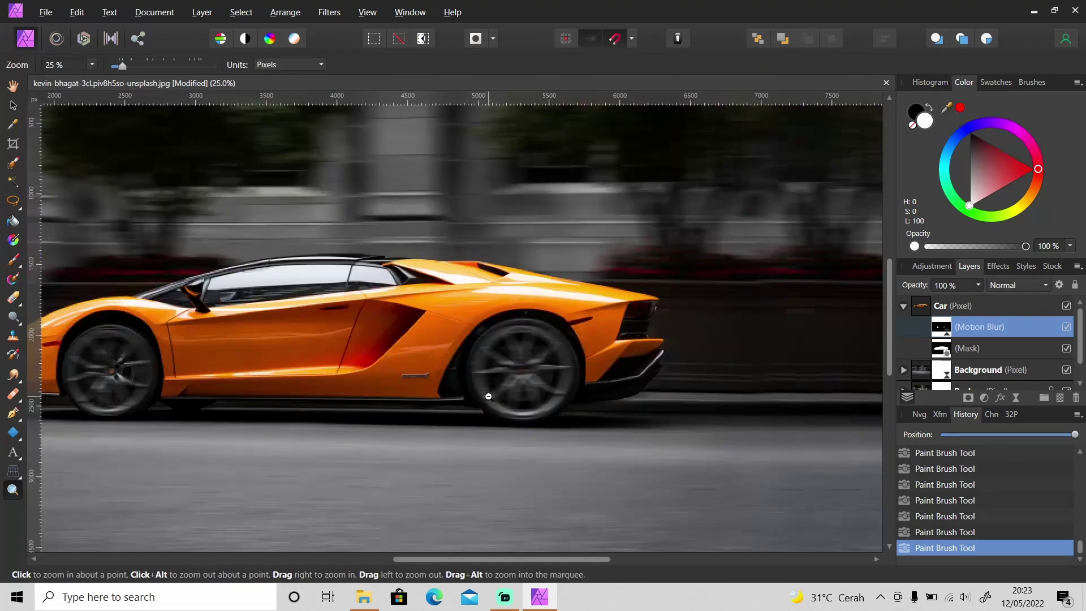
left_click_drag(509, 559, 465, 559)
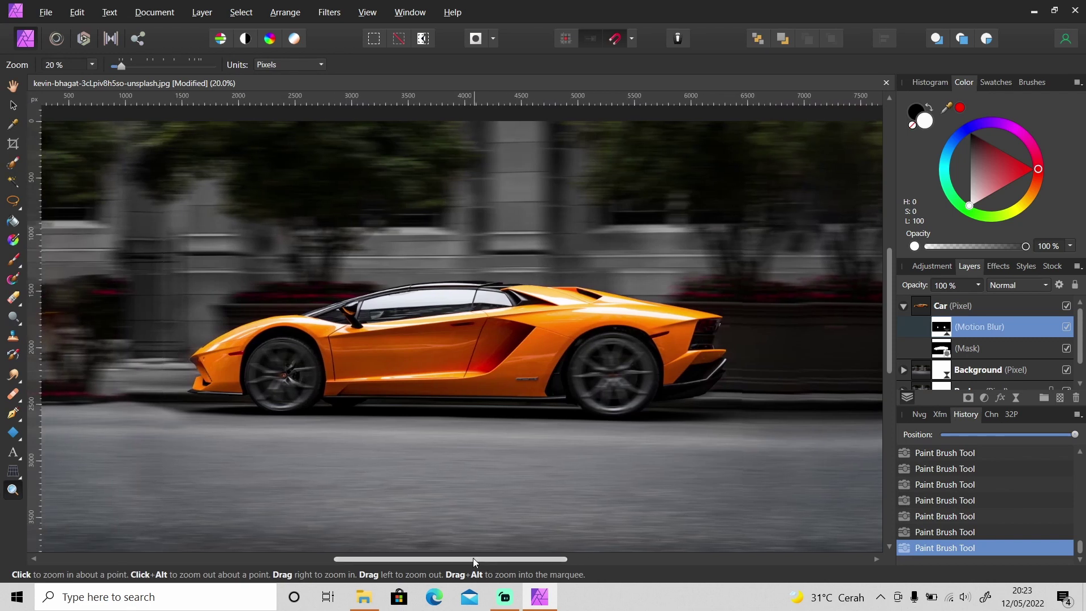
left_click(593, 363, "alt")
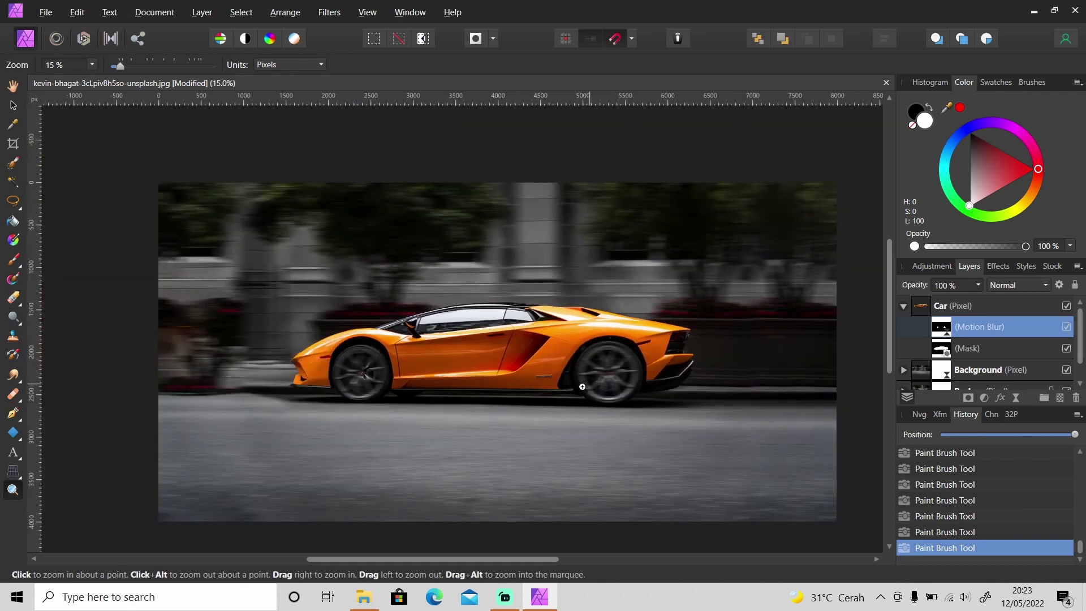
Choose the Pen tool and set its fill to none
left_click(904, 305)
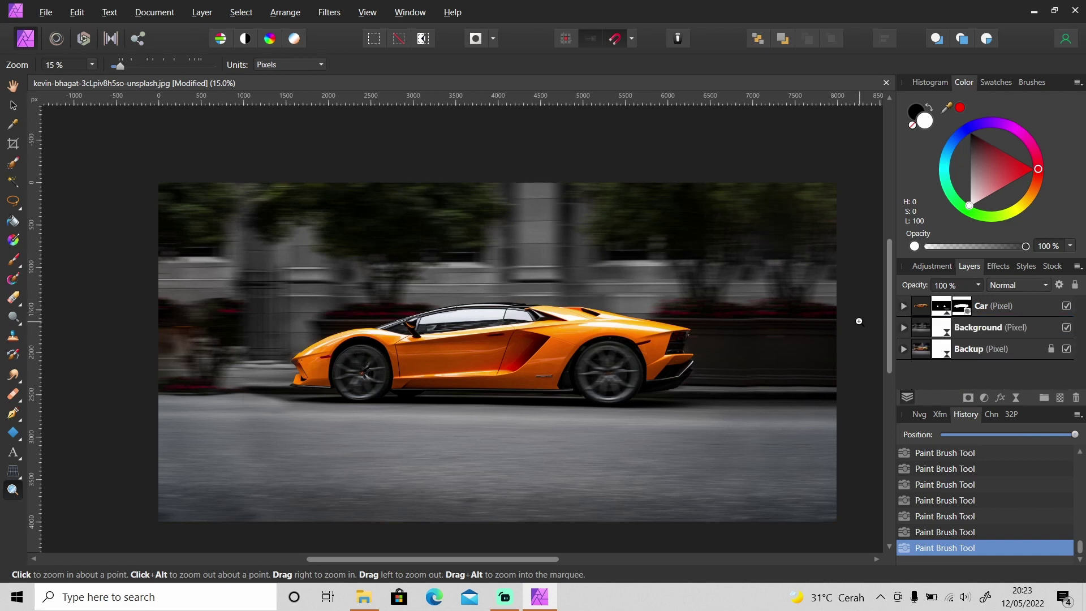
left_click(14, 414)
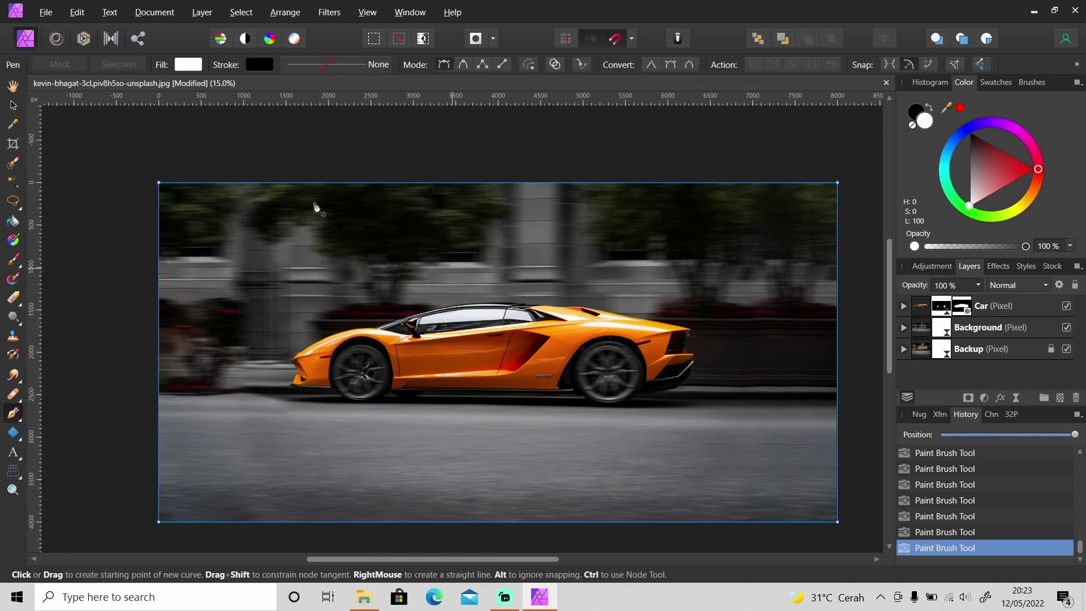
left_click(193, 66)
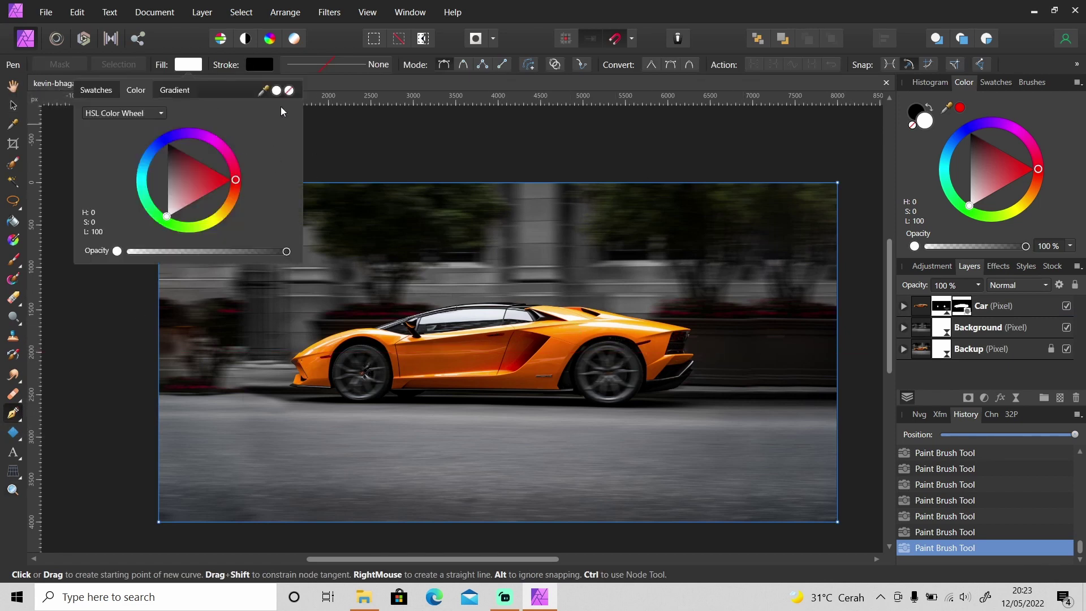
left_click(290, 92)
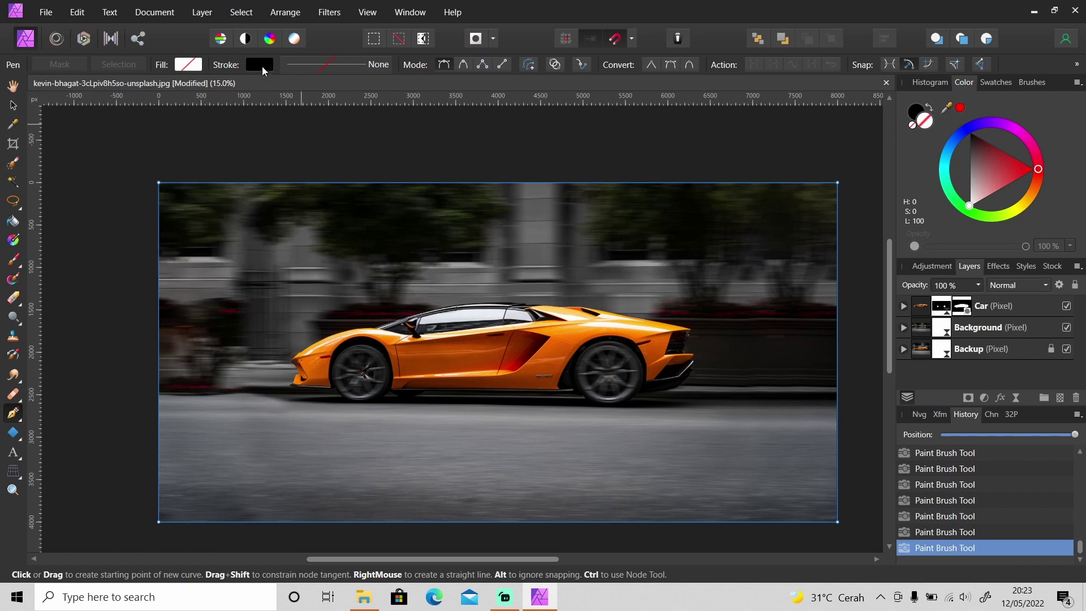
Give the pen a white 8 pt stroke and place the line's first point on the car's window
left_click(259, 65)
left_click(240, 214)
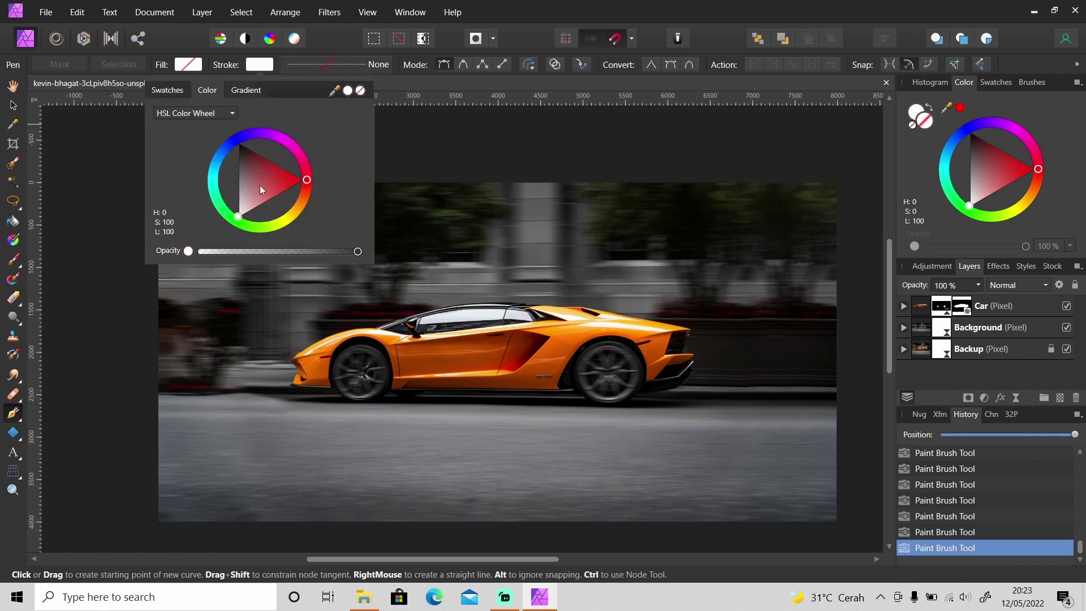
left_click(376, 71)
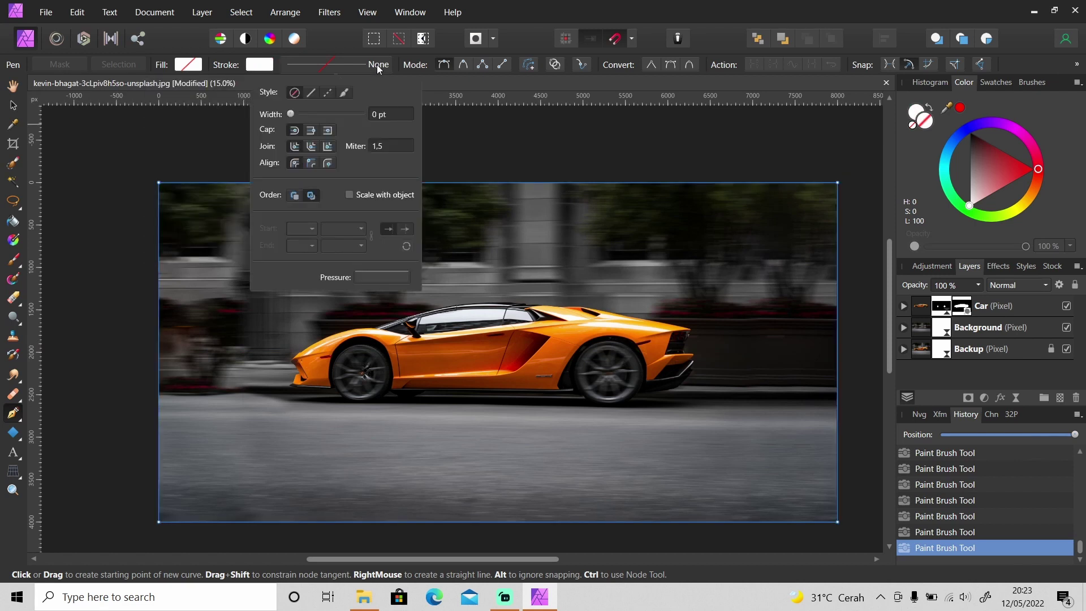
type("8")
key("Return")
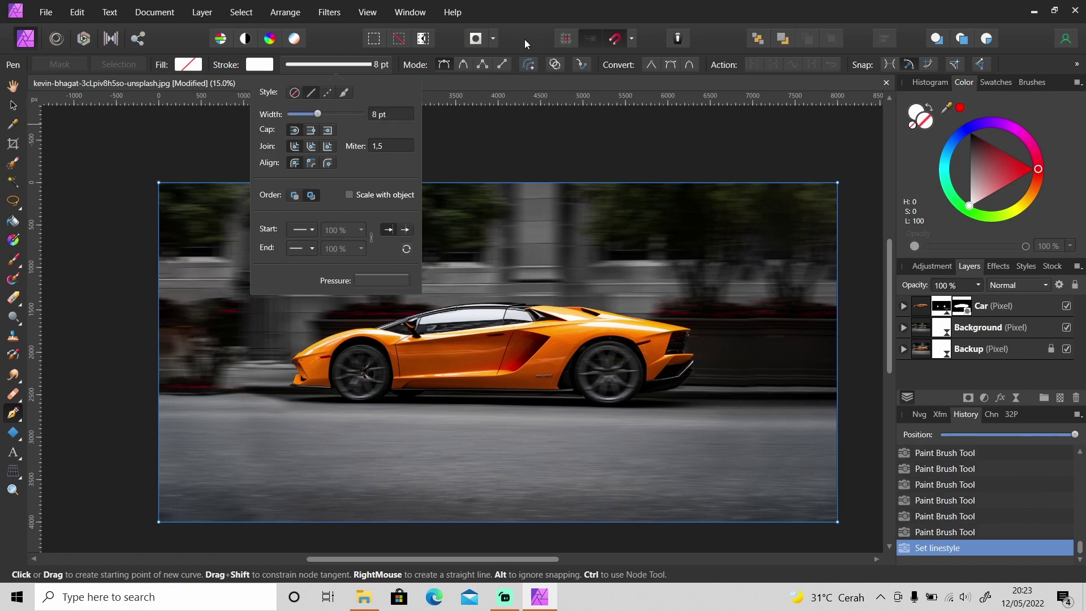
left_click(468, 327)
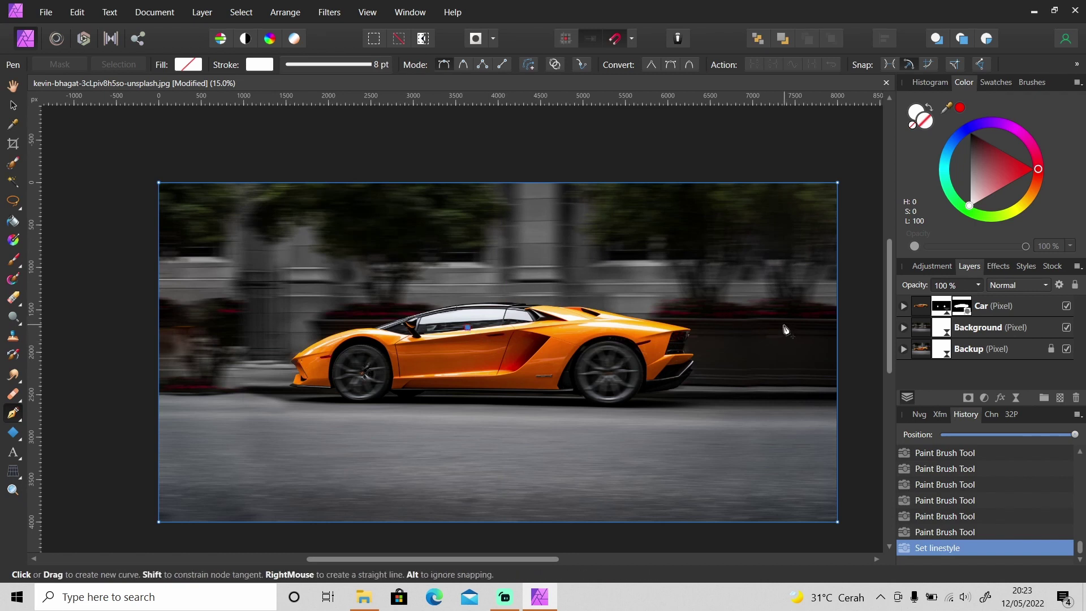
End the straight line near the right edge and arch its pressure profile so both ends taper
left_click_drag(816, 327, 813, 353)
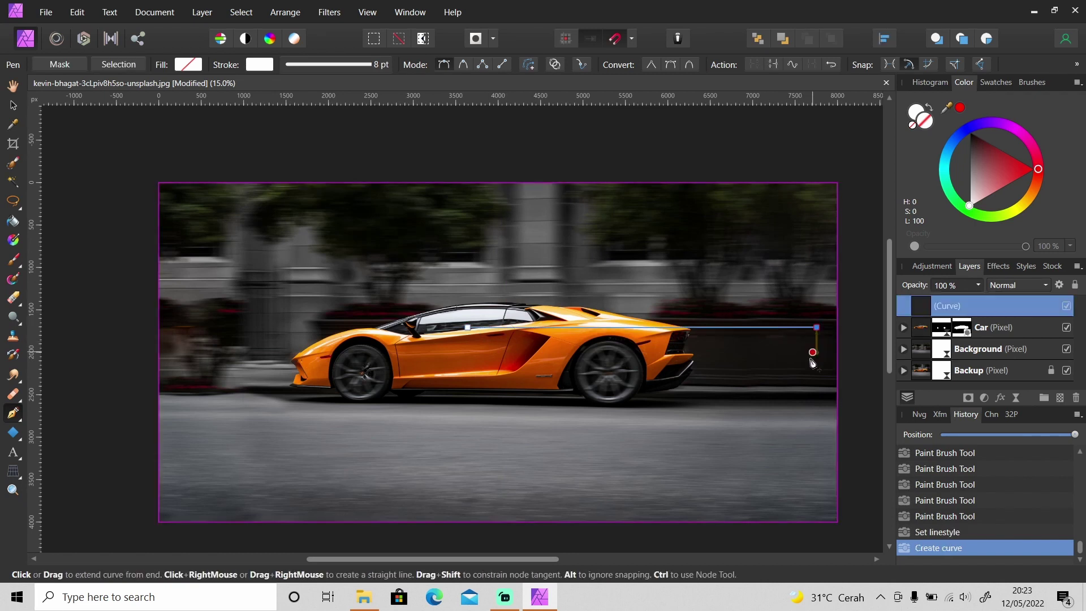
left_click(383, 67)
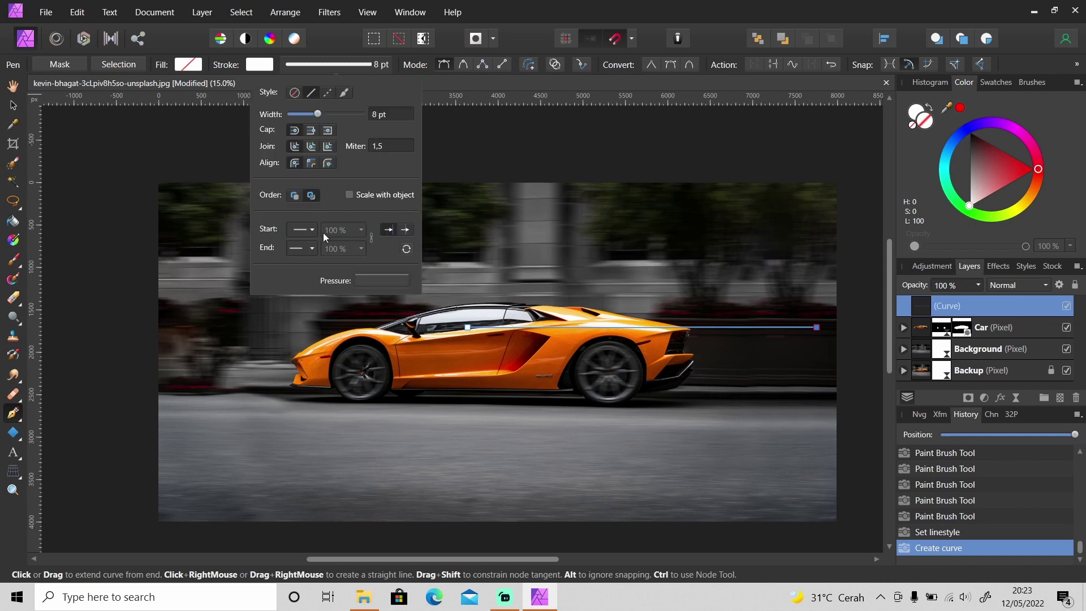
left_click(381, 281)
left_click_drag(230, 298, 225, 416)
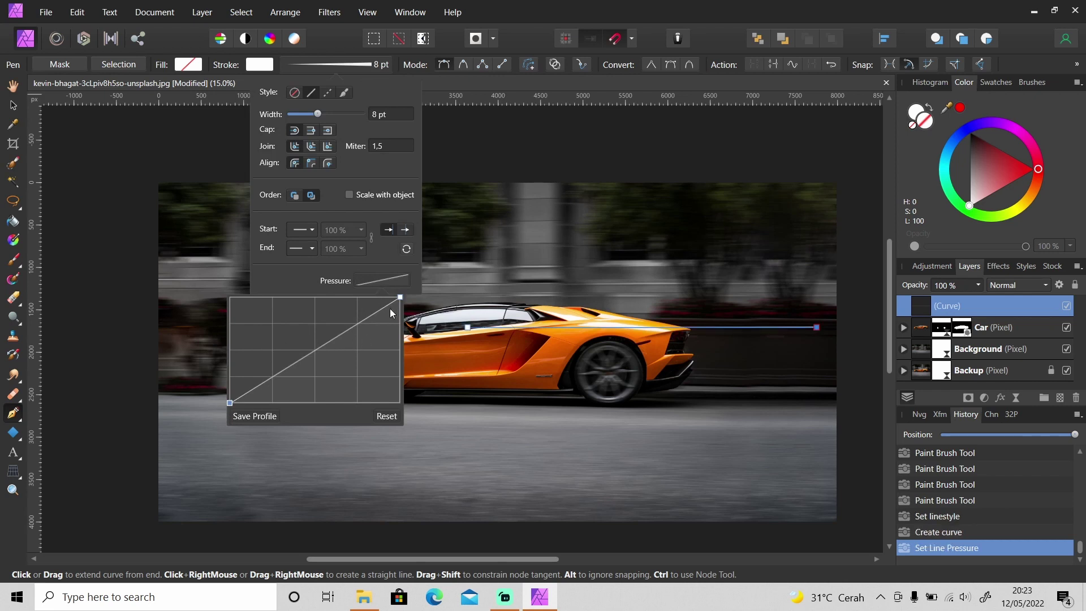
left_click_drag(399, 296, 407, 410)
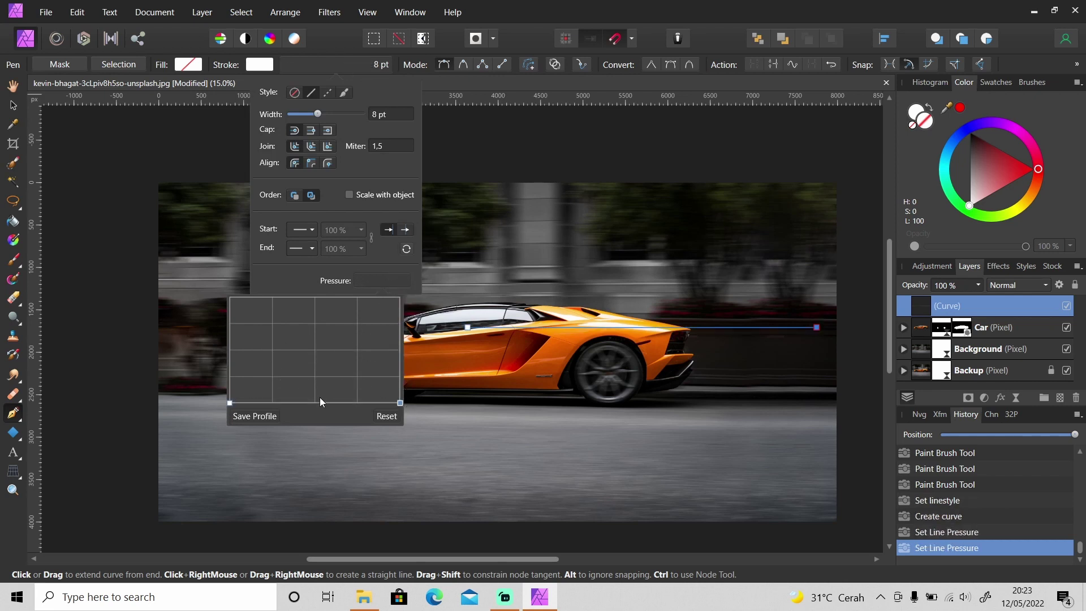
left_click_drag(314, 401, 315, 278)
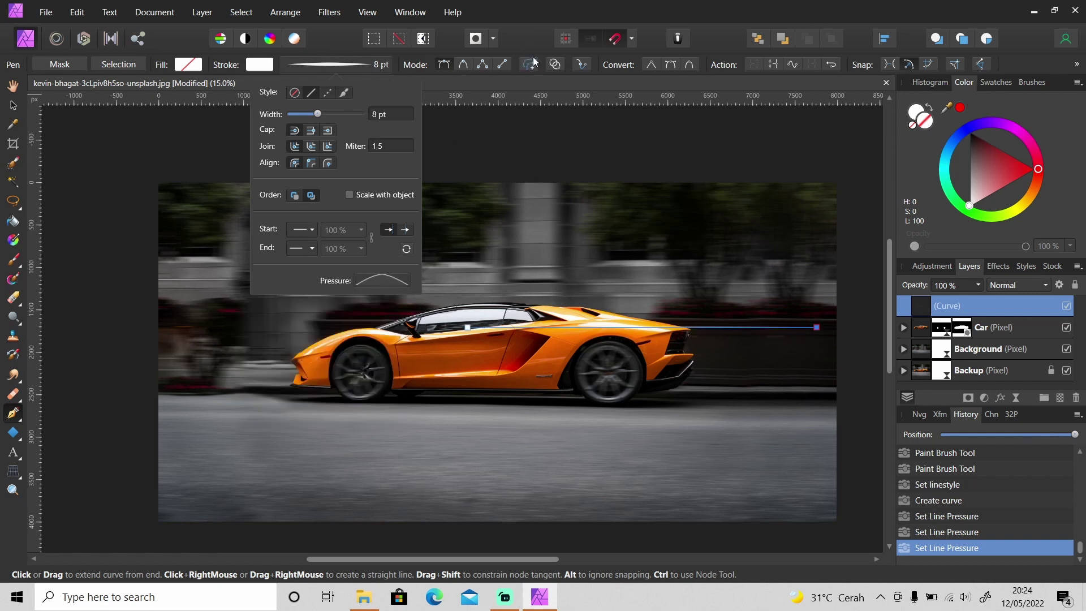
Zoom in to inspect the speed line at the car's rear, then zoom back out to the whole car
key("z")
left_click(784, 339)
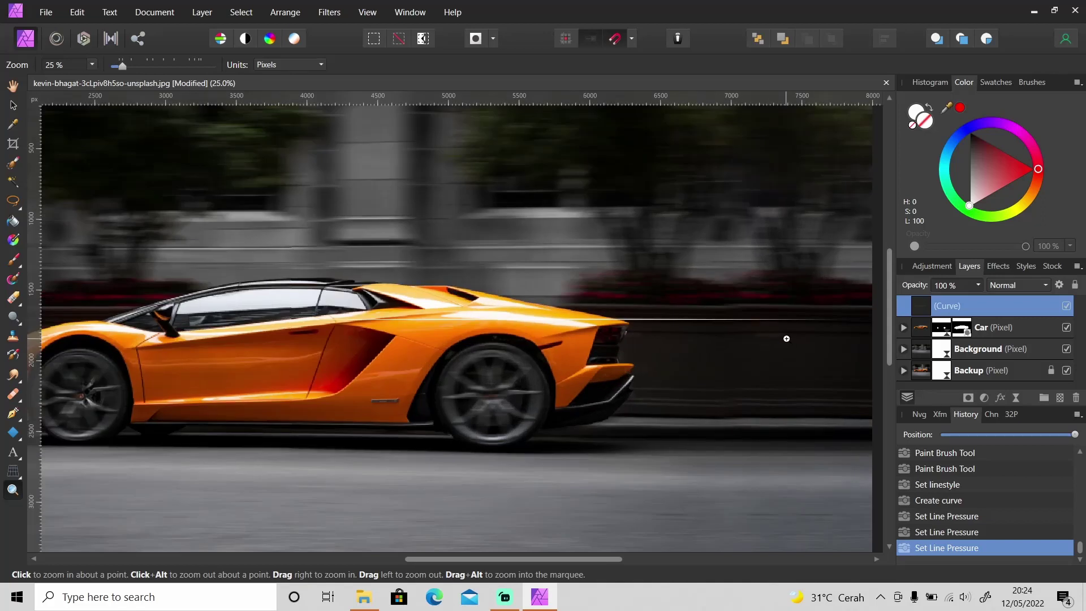
left_click(782, 337)
left_click(838, 304, "alt")
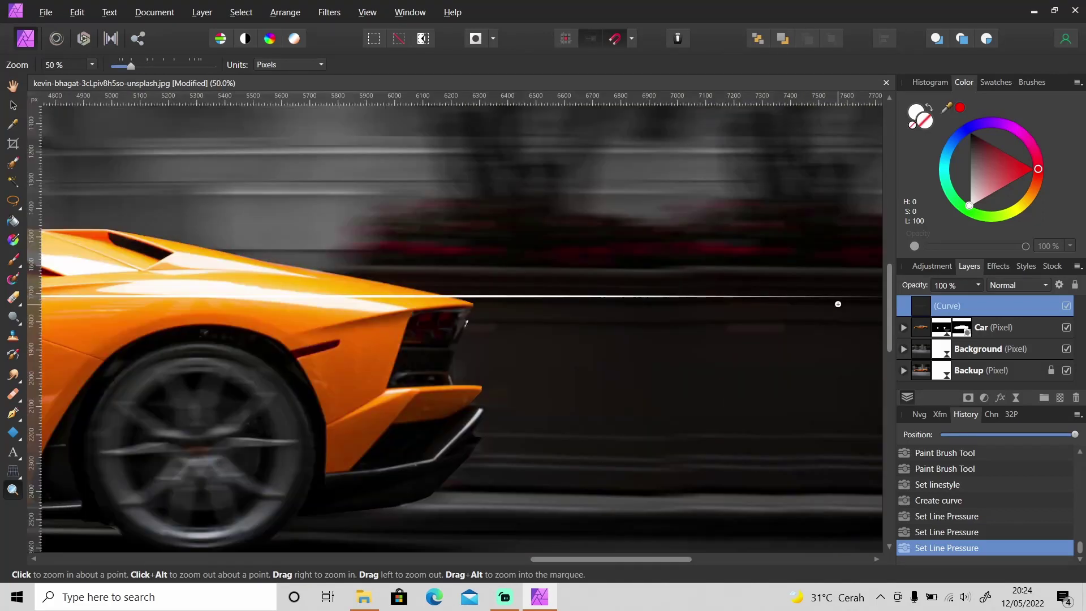
left_click_drag(655, 558, 698, 559)
left_click(582, 342, "alt")
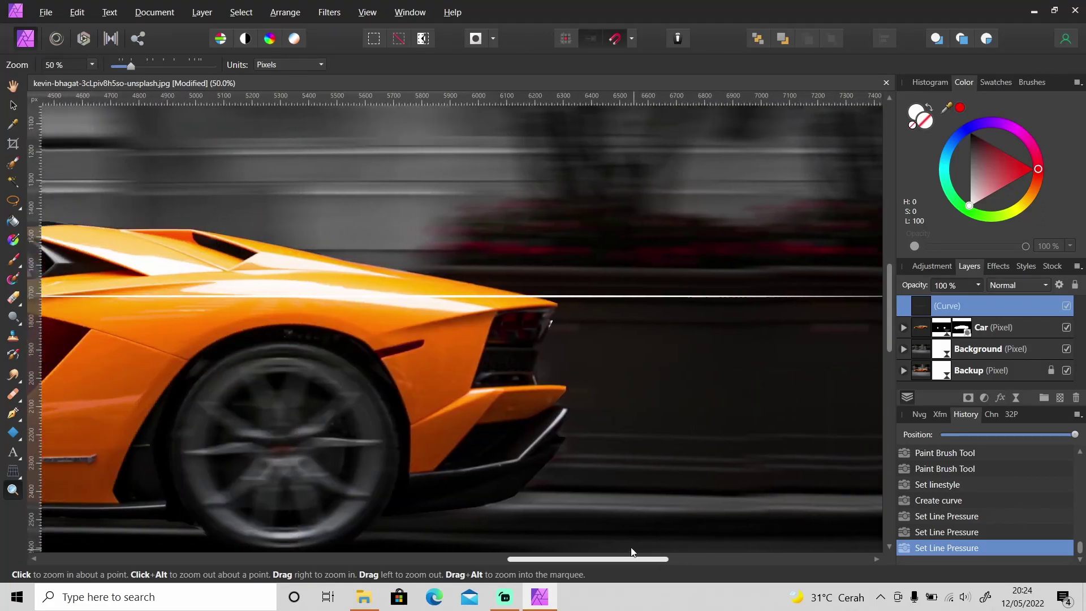
left_click(582, 342, "alt")
left_click_drag(589, 560, 537, 565)
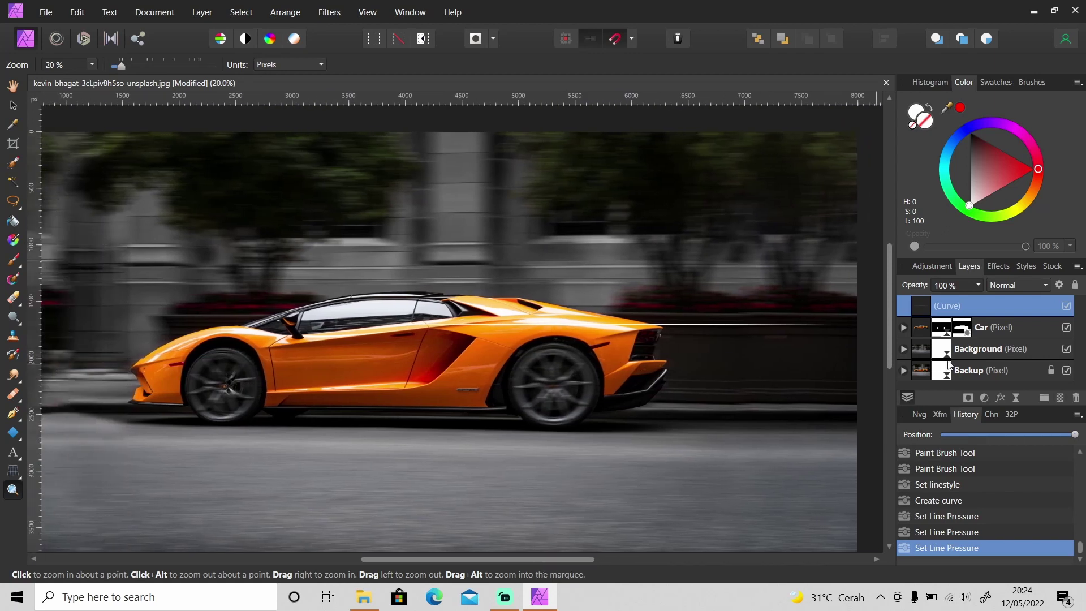
Give the speed line an Outer Glow layer effect with a 6.8 px radius
left_click(1000, 398)
left_click(337, 172)
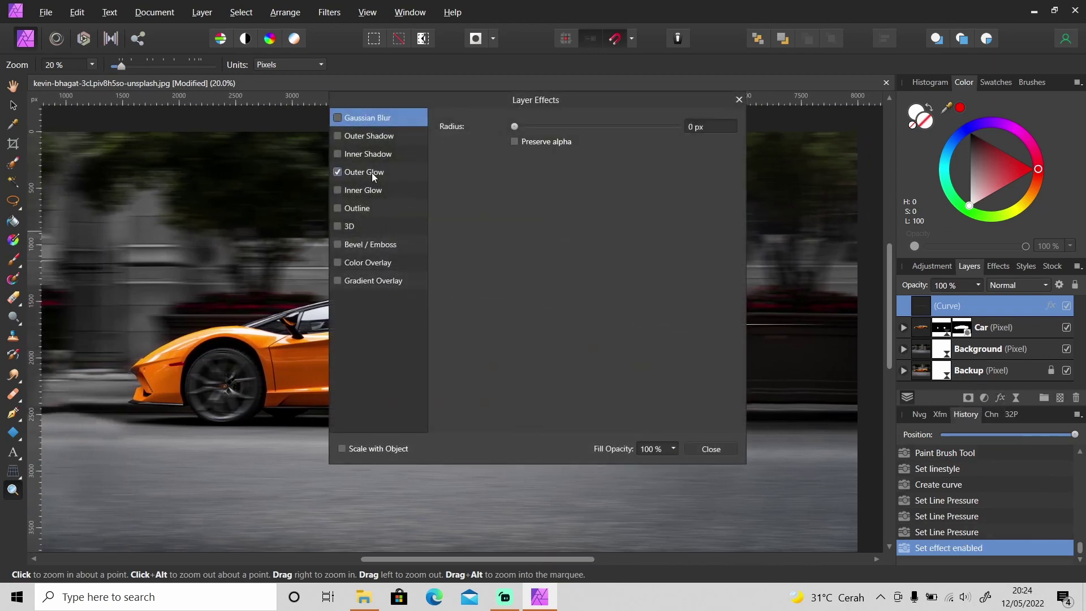
left_click_drag(445, 106, 936, 135)
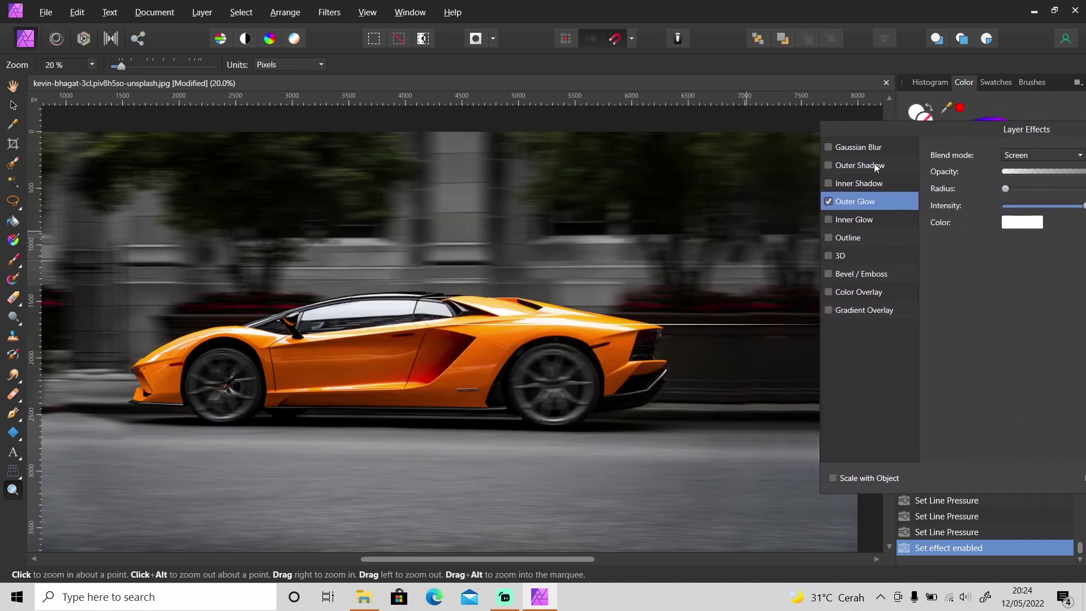
left_click_drag(498, 558, 549, 562)
left_click_drag(1034, 189, 1048, 199)
left_click_drag(1043, 133, 884, 110)
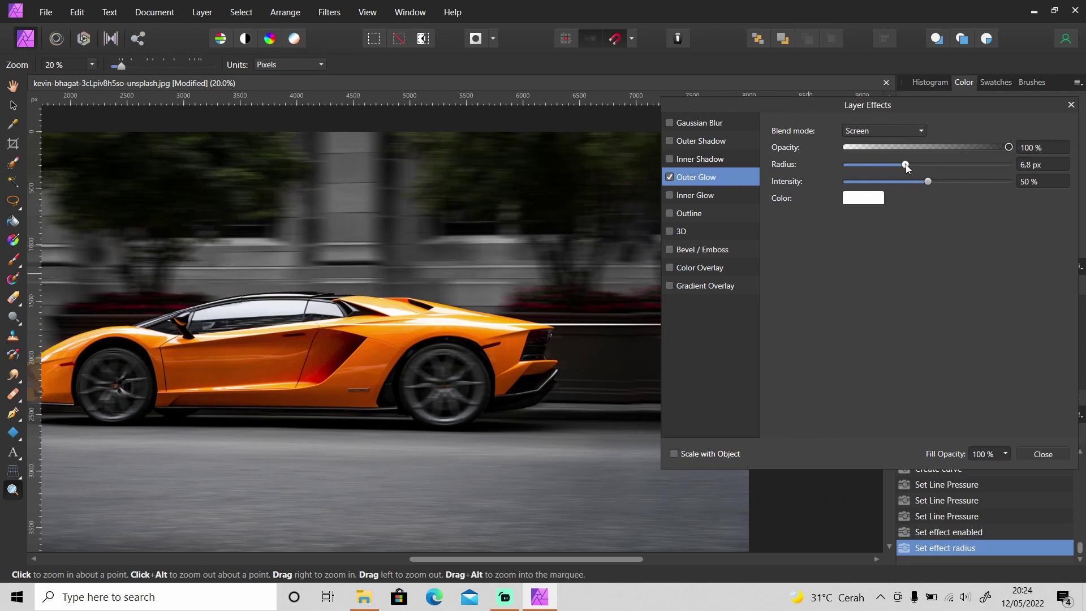
left_click_drag(905, 164, 1026, 181)
left_click(1071, 104)
left_click_drag(545, 557, 513, 559)
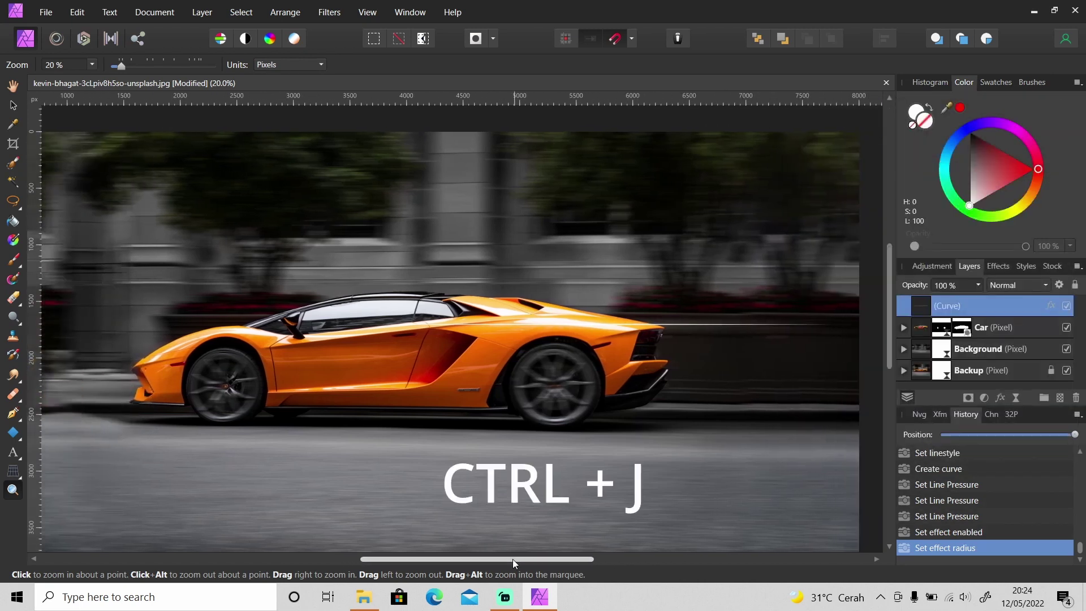
Duplicate the speed line twice, at wheel height and across the body, recolouring the second copy orange
key("ctrl+j")
key("v")
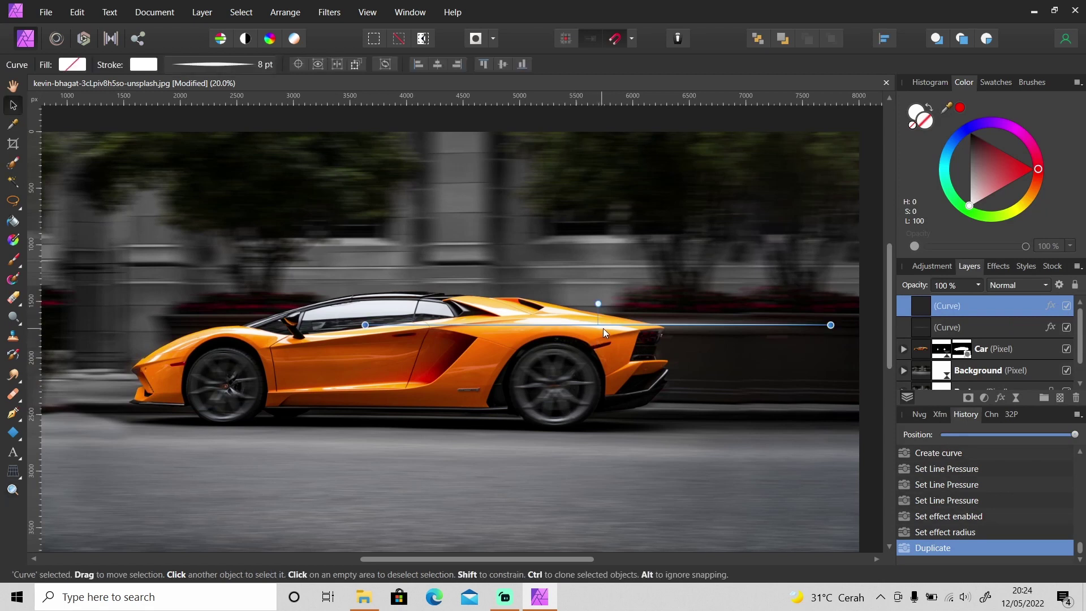
left_click_drag(605, 342, 555, 388)
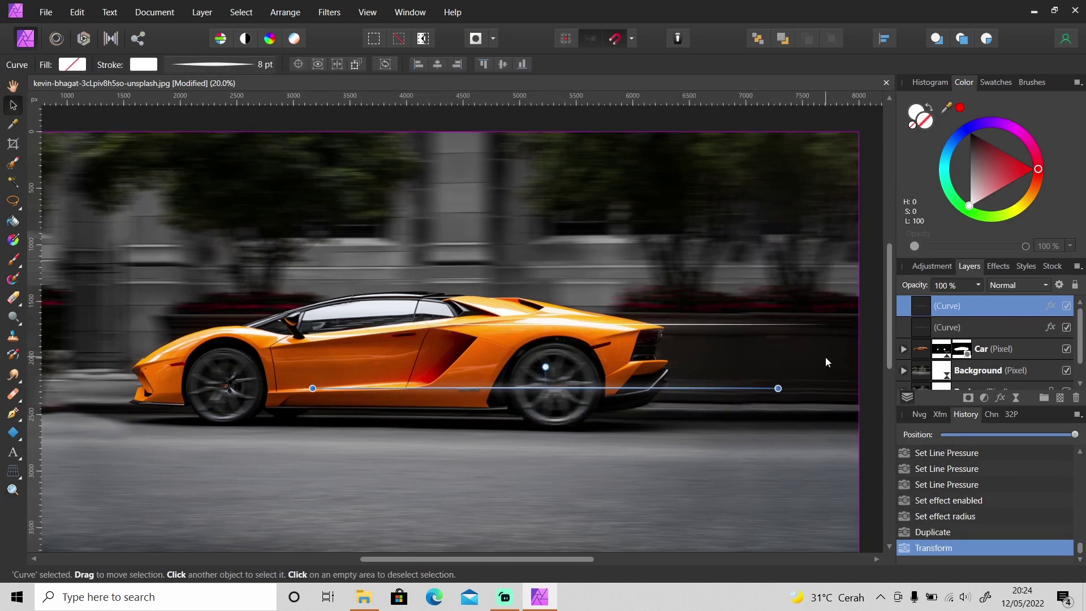
key("ctrl+j")
left_click_drag(559, 390, 642, 344)
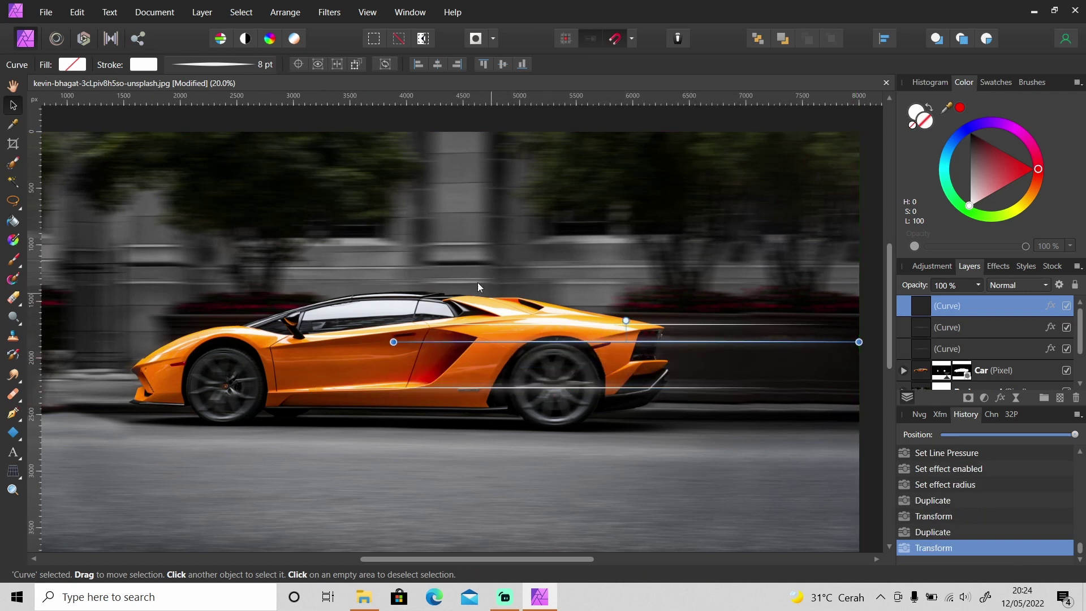
left_click(144, 65)
left_click_drag(191, 188, 199, 198)
Clone a fourth speed line higher near the car's rear, then zoom out and deselect to view the result
mouse_move(605, 341)
left_mouse_down()
mouse_move(528, 273)
mouse_move(685, 298)
mouse_move(569, 298)
left_mouse_up()
left_click(630, 342)
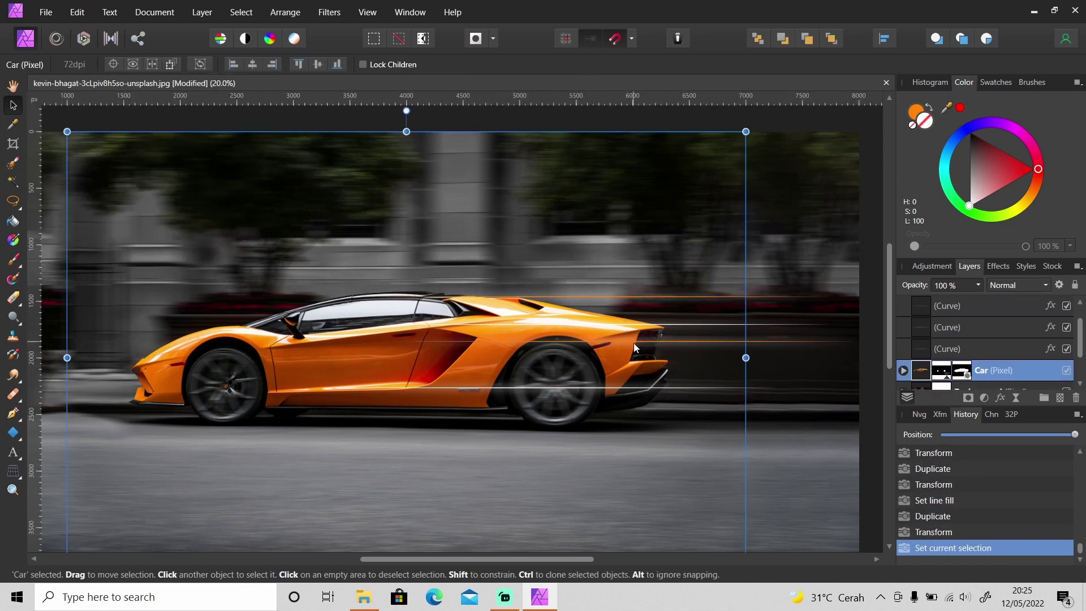
left_click(573, 295)
left_click_drag(638, 300, 644, 293)
key("z")
left_click_drag(746, 319, 576, 416)
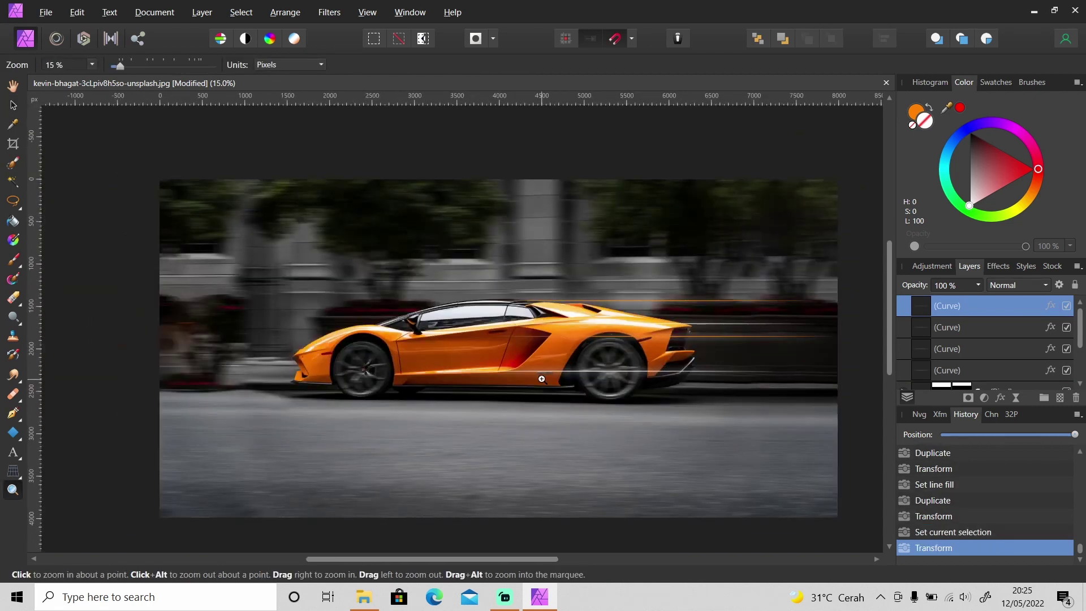
key("v")
left_click(864, 160)
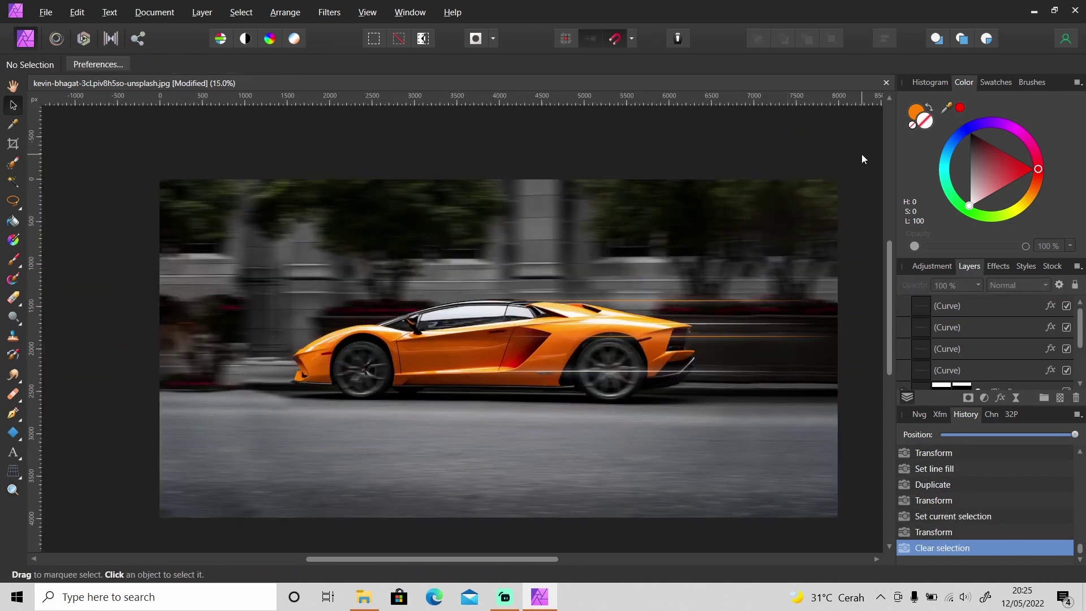